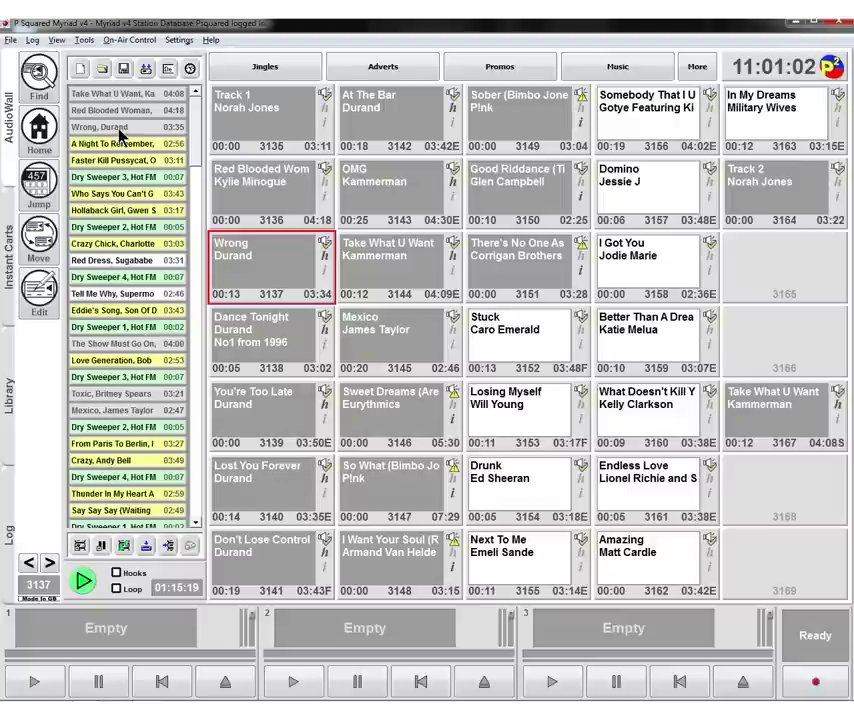
Step: Save the pad's cart list to a file named 'playlist'
left_click(123, 72)
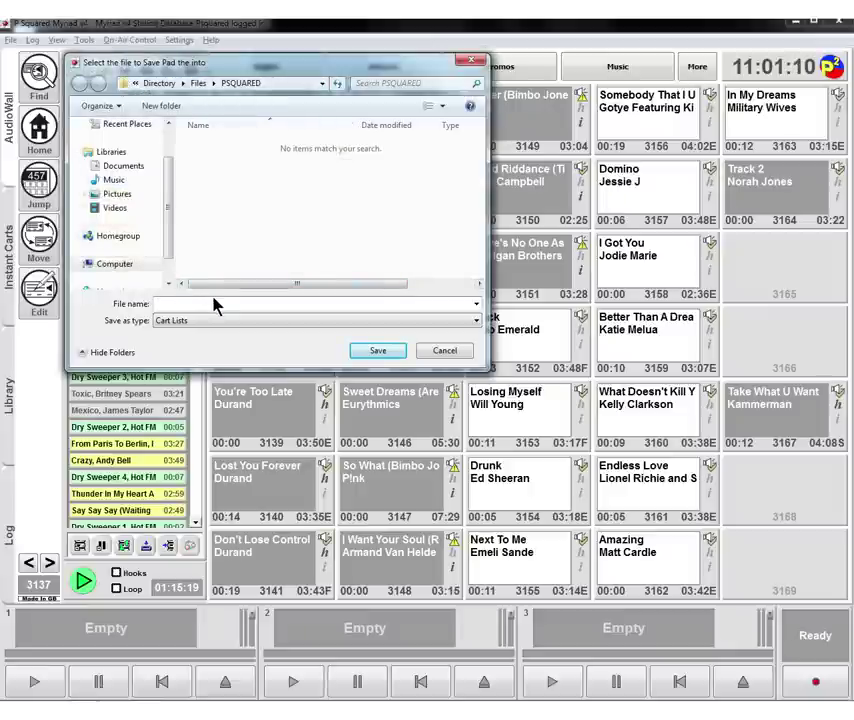
type("playlist")
key("Return")
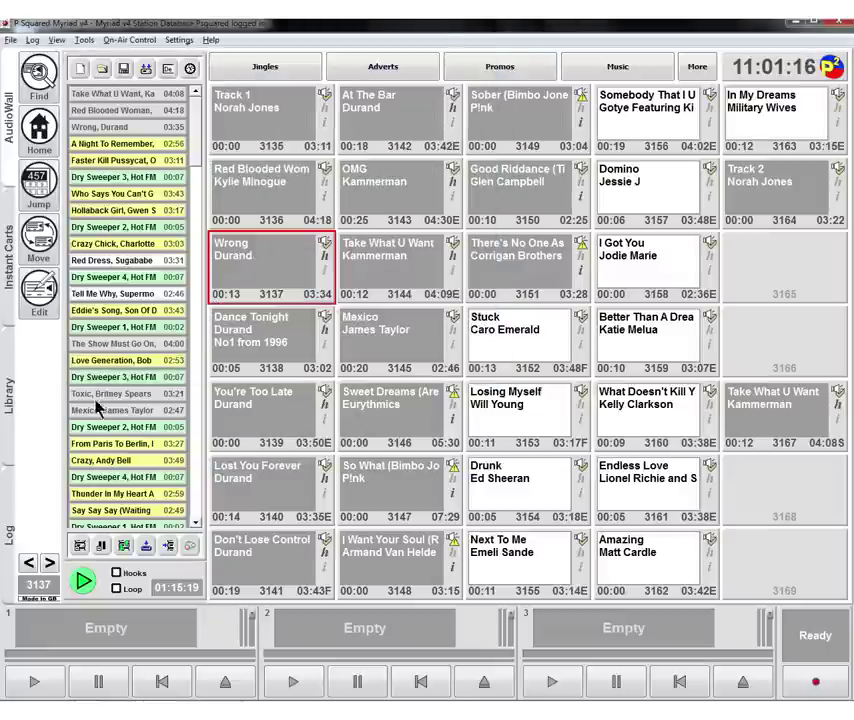
Step: Show the playout log and bring up the add options on the row after the 22:05:14 Hour End
left_click(13, 518)
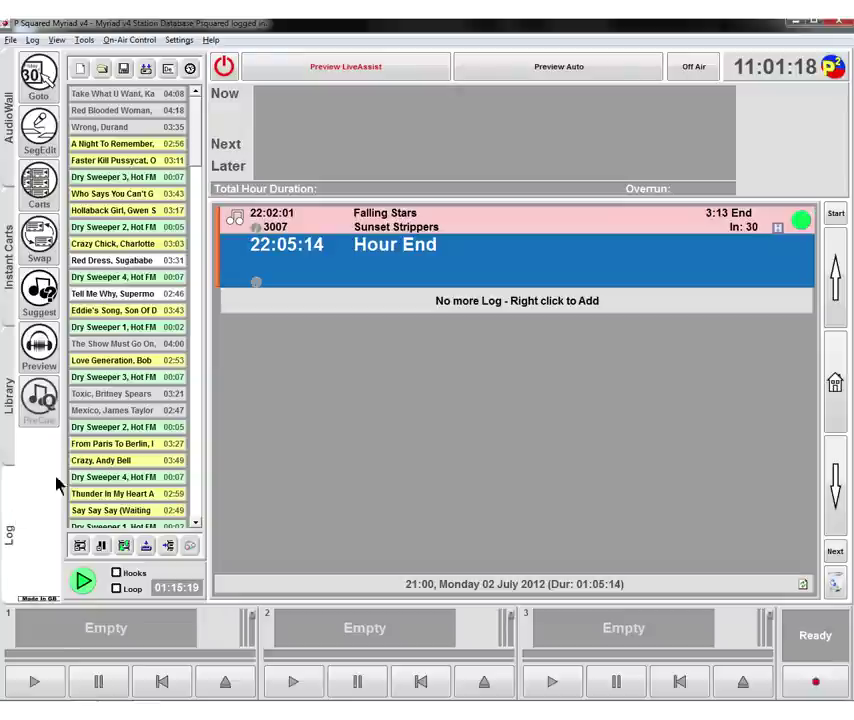
right_click(457, 302)
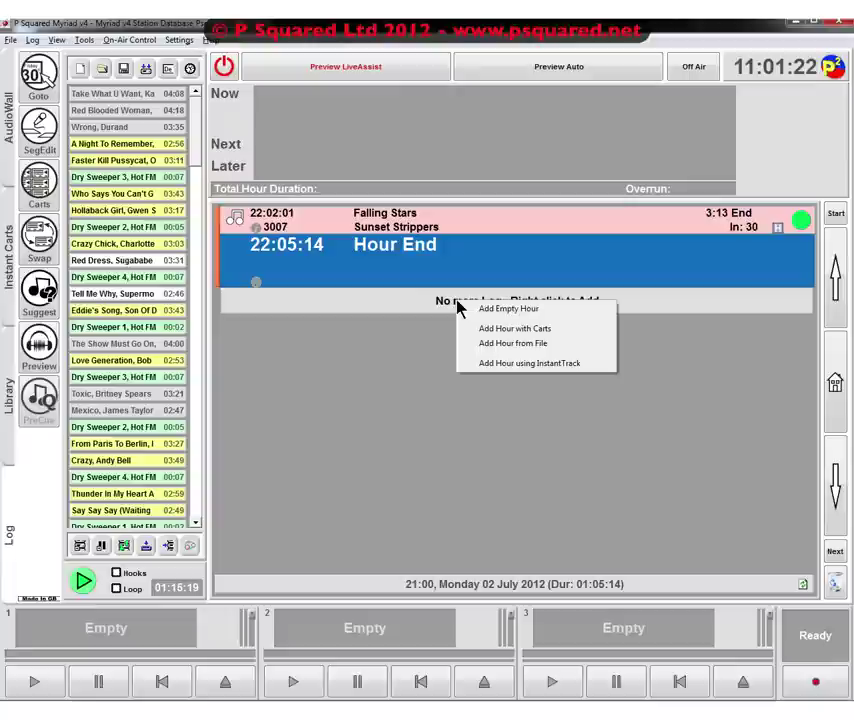
Step: Add playlist.CLS from Cart List Files as the 11:00 hour on Friday 13 July 2012
left_click(557, 345)
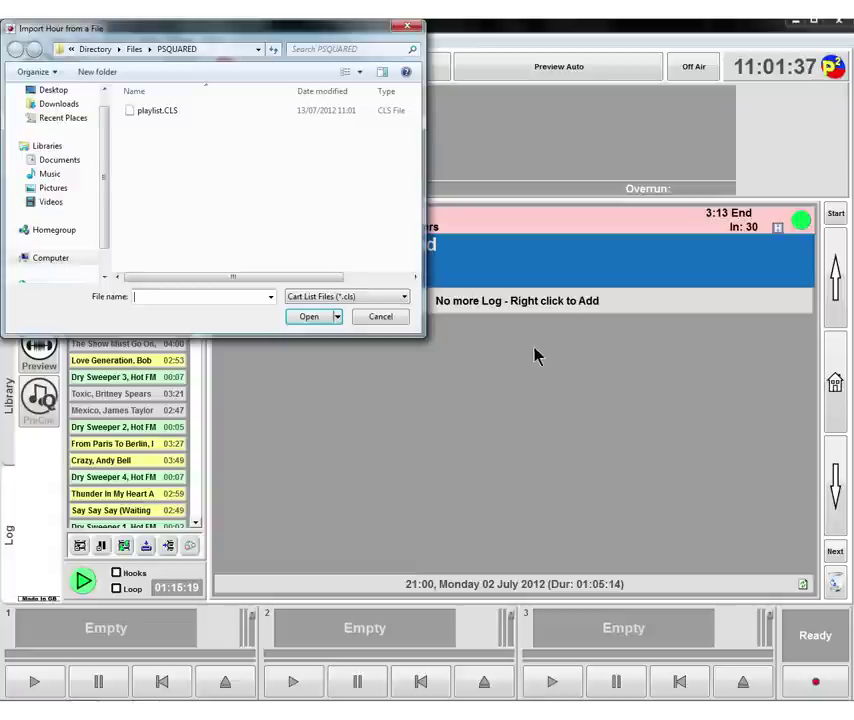
left_click(136, 115)
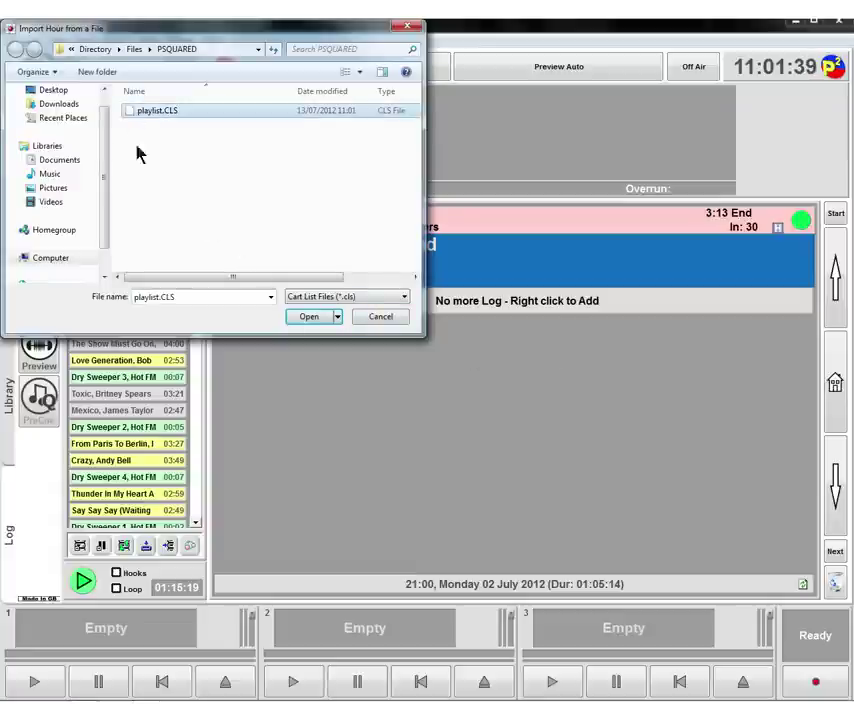
left_click(333, 300)
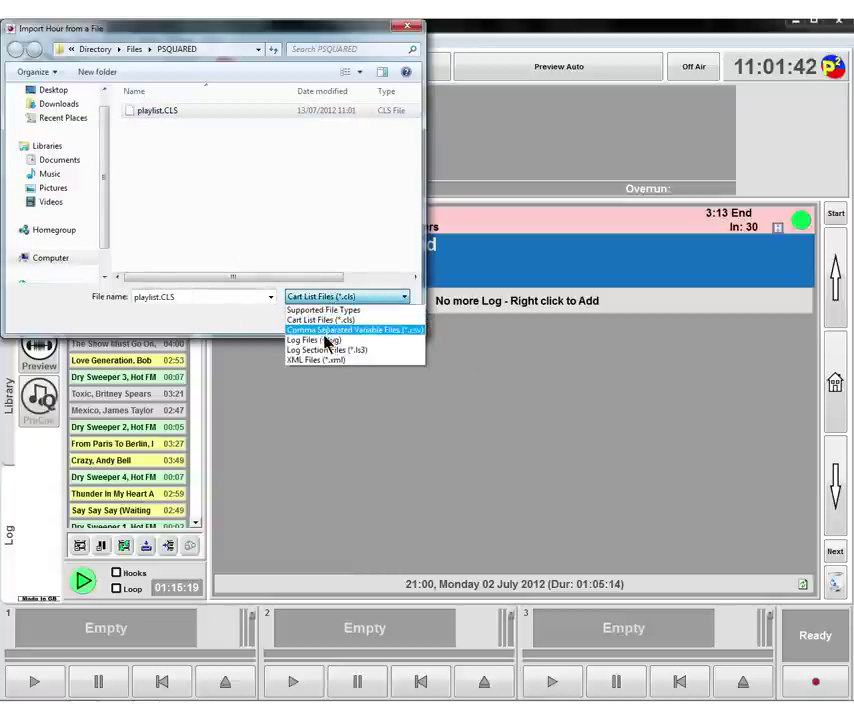
left_click(326, 340)
left_click(328, 300)
left_click(326, 320)
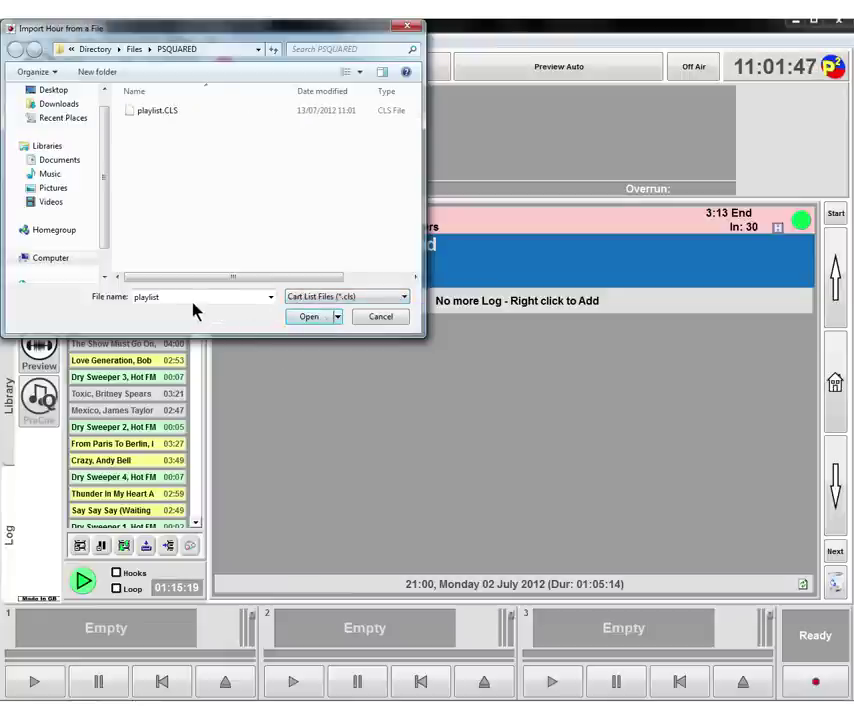
left_click(309, 318)
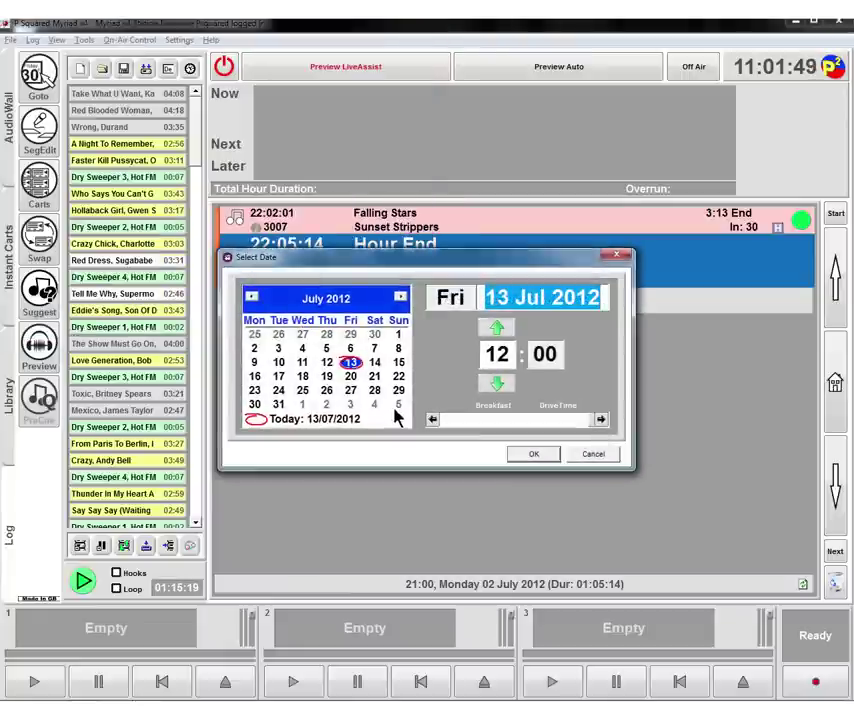
left_click(495, 390)
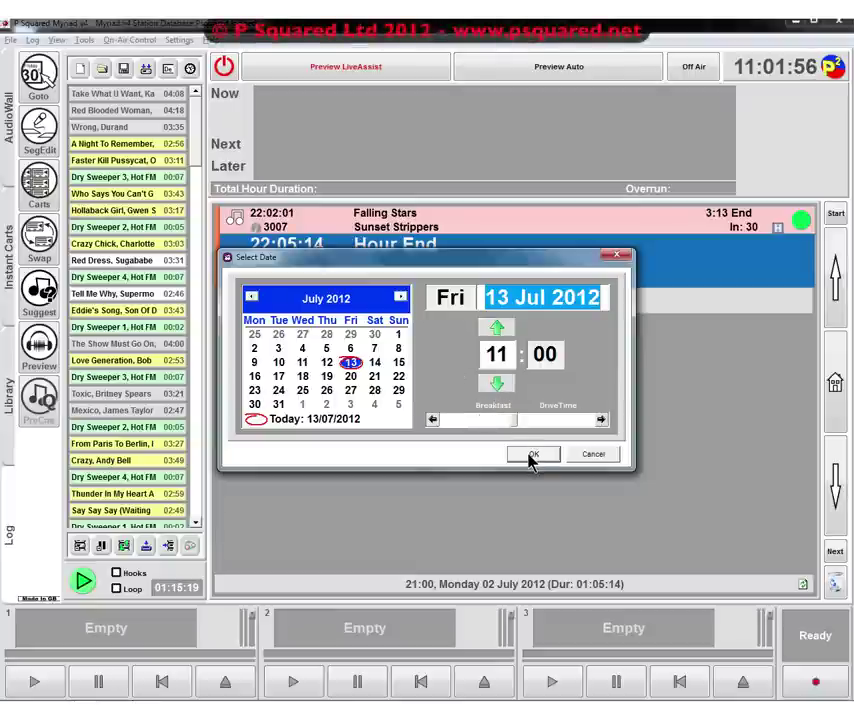
left_click(532, 455)
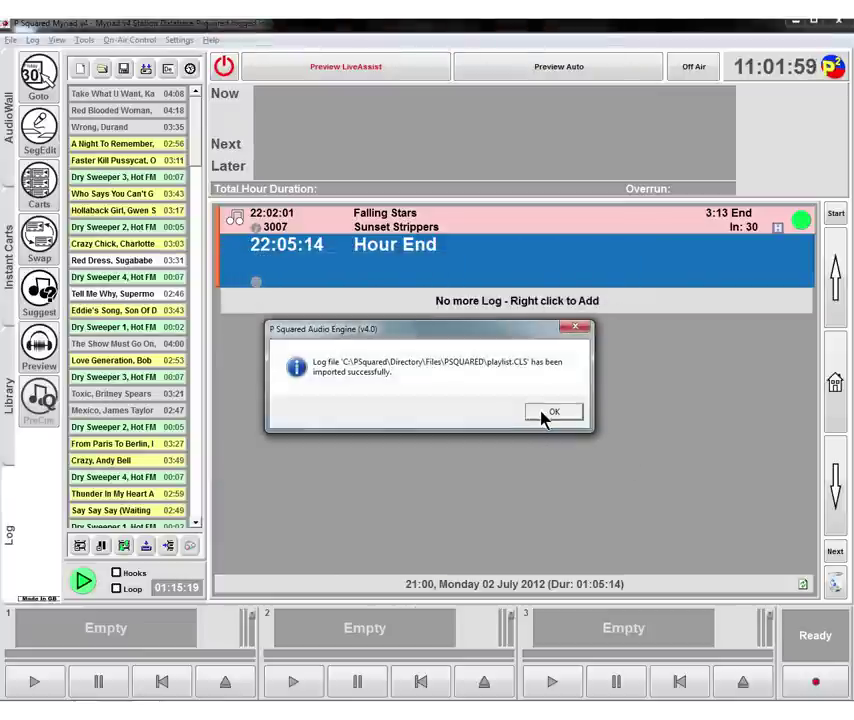
Step: Dismiss the import confirmation and cue Take What U Want at 11:00:00 as the current item
left_click(540, 411)
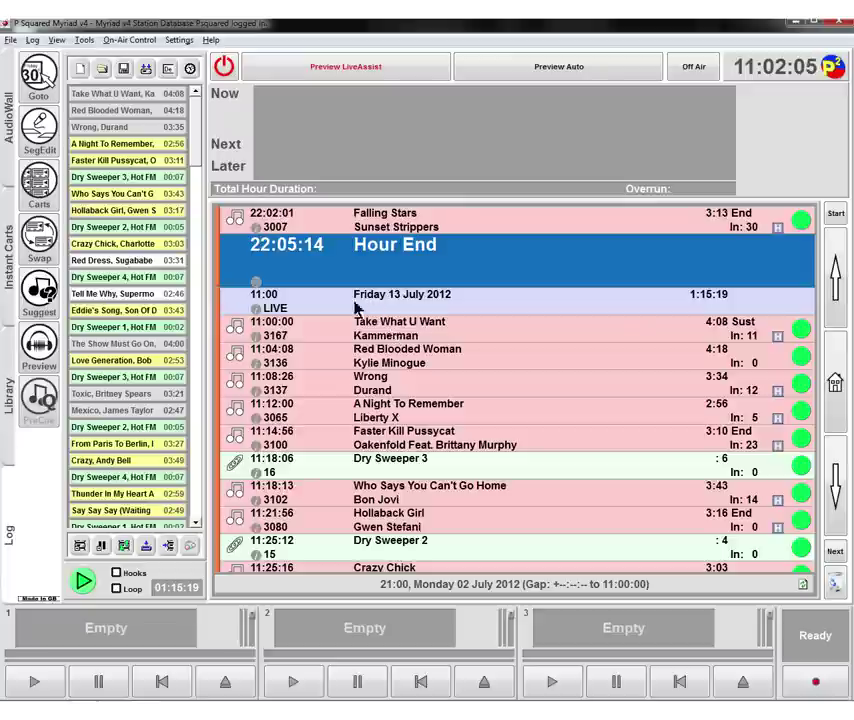
left_click(388, 334)
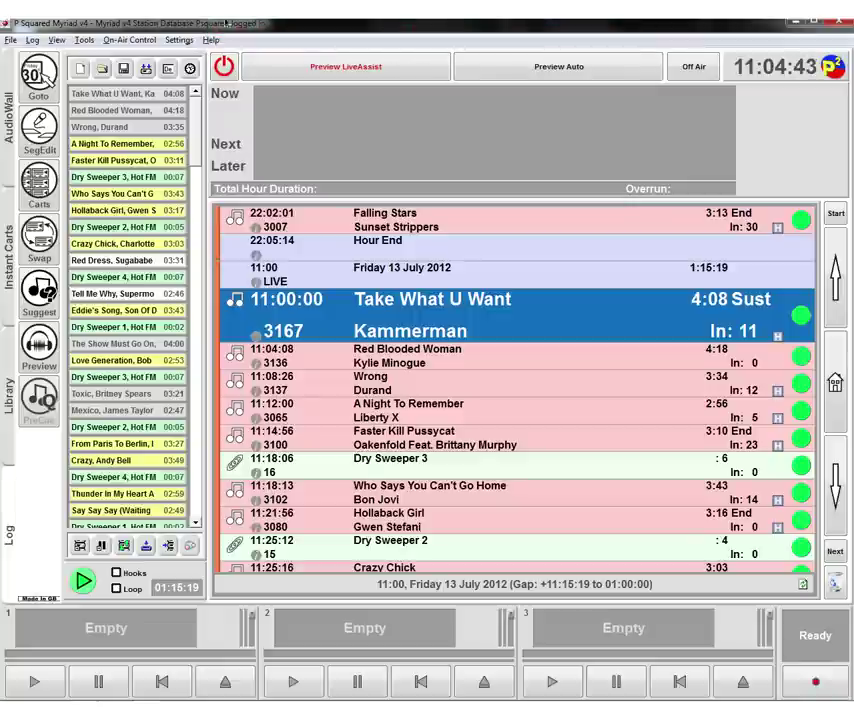
Step: Turn off Display Pad in the View menu so the log spans the full window
left_click(56, 40)
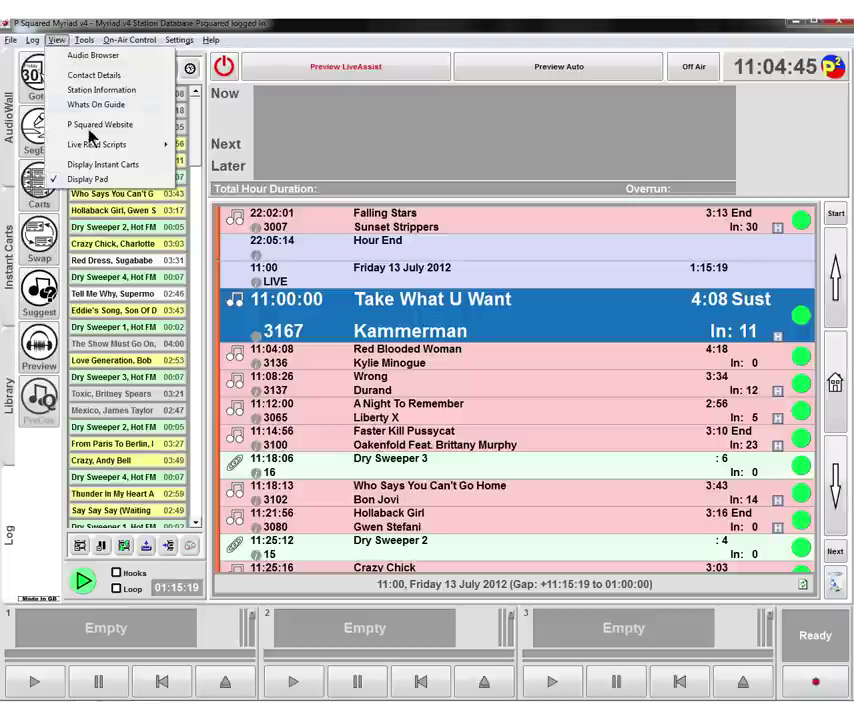
left_click(129, 181)
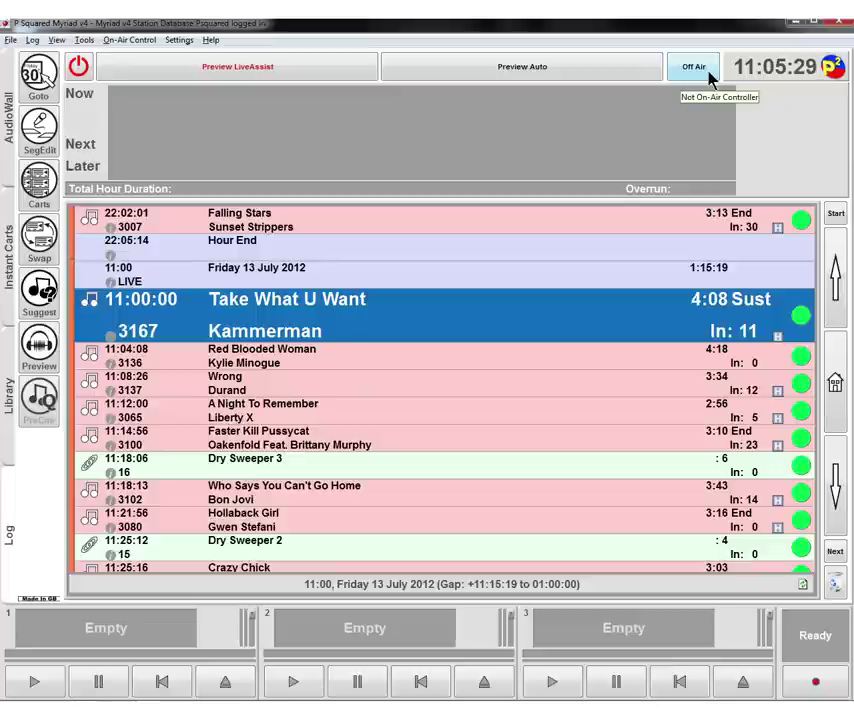
left_click(36, 86)
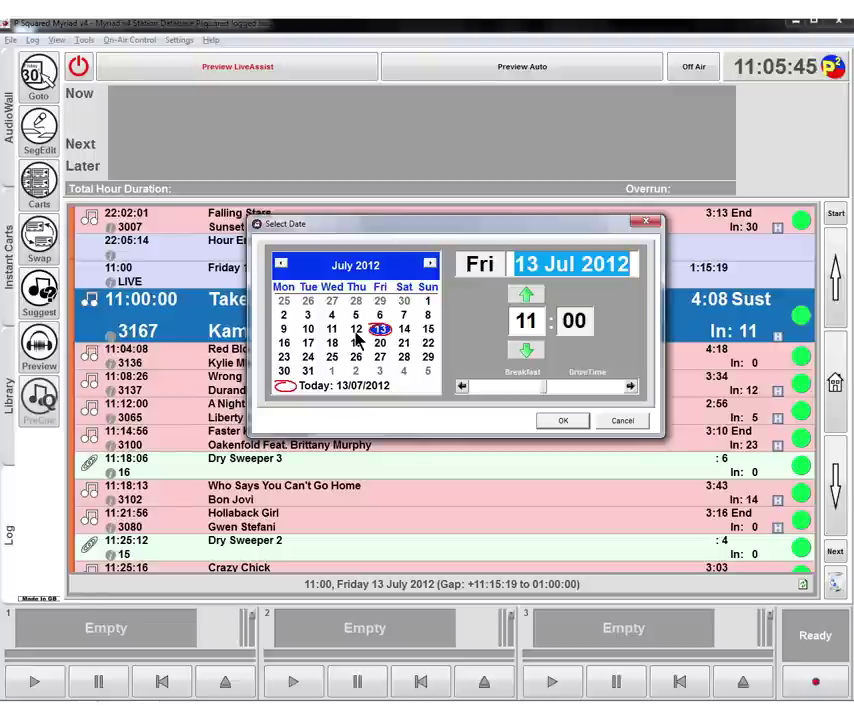
left_click(620, 421)
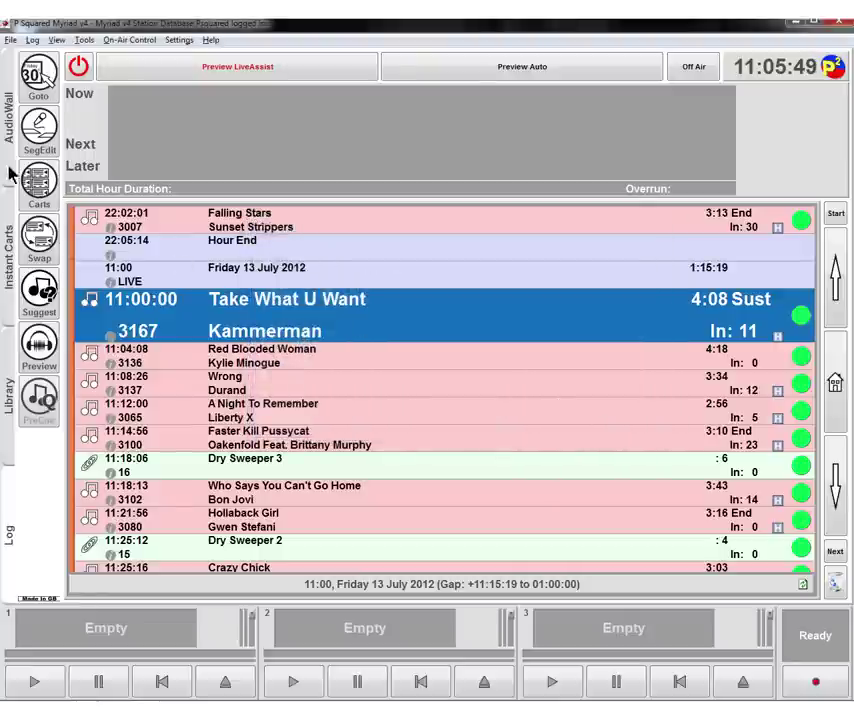
left_click(40, 145)
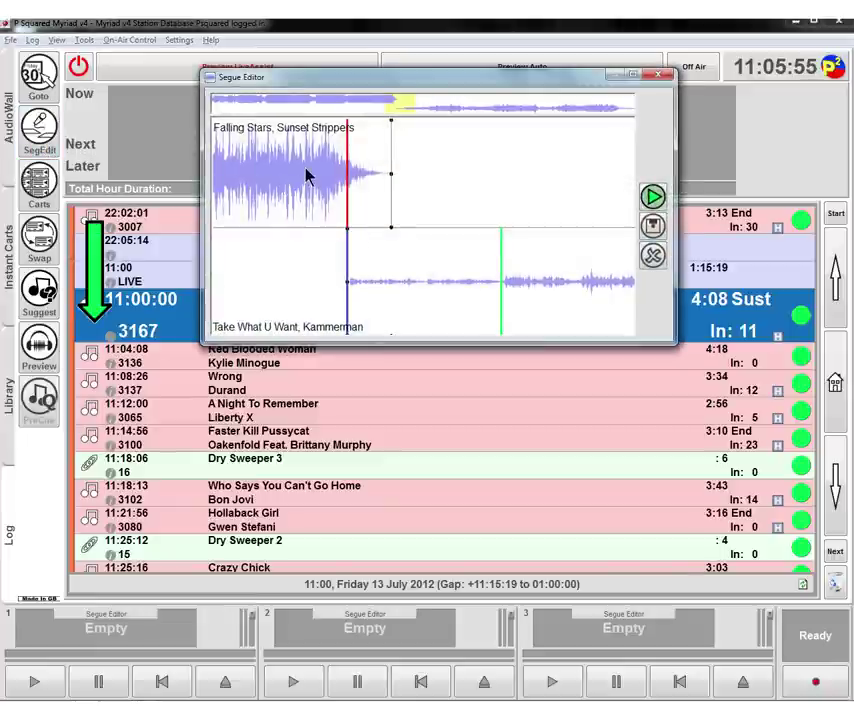
left_click(657, 76)
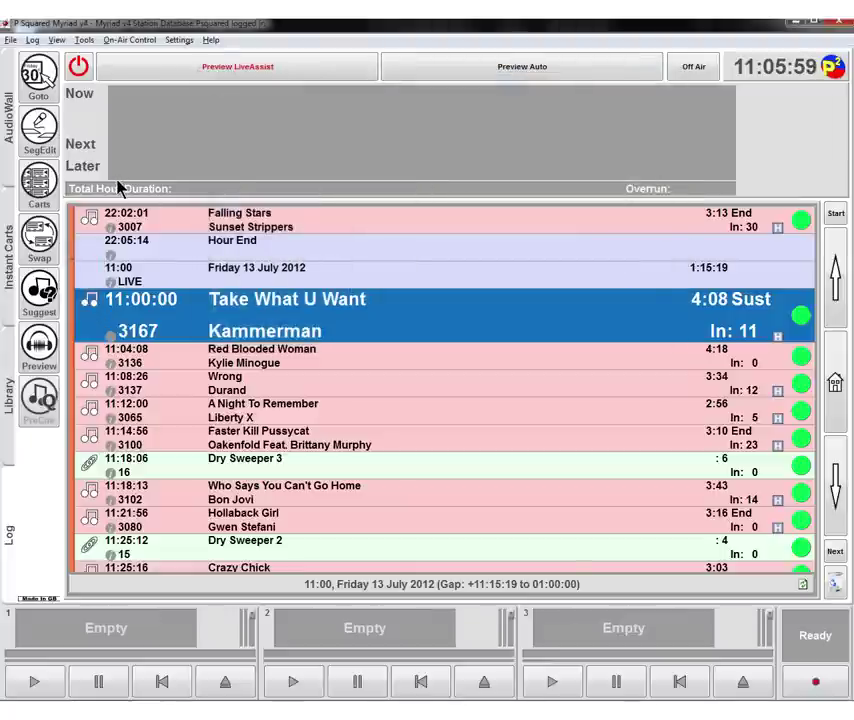
Step: Show the cart list, pick cart 5 (UK HOT 10 Promo), and try the Jump and Search tools
left_click(47, 193)
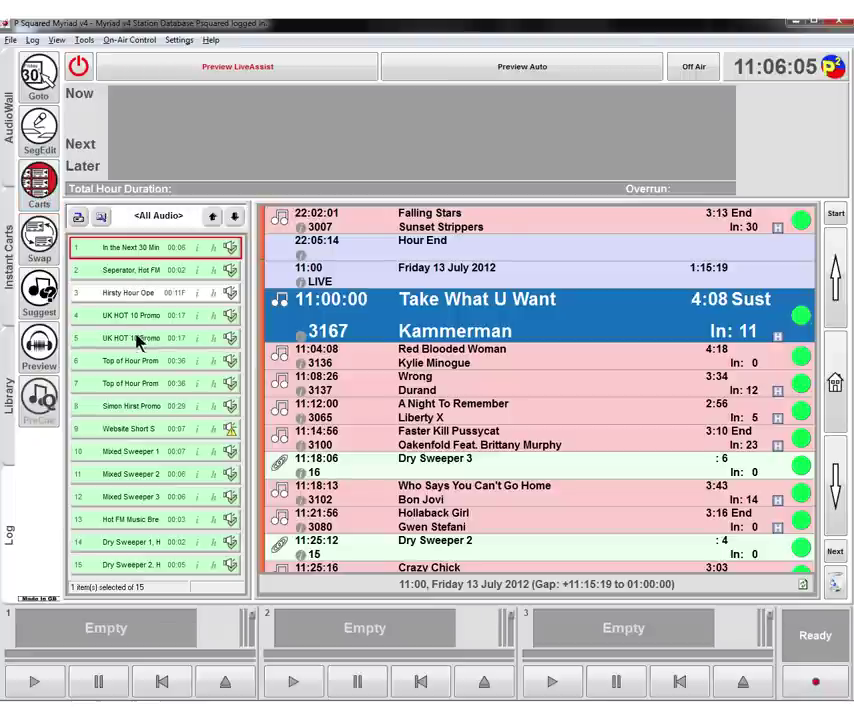
left_click(135, 339)
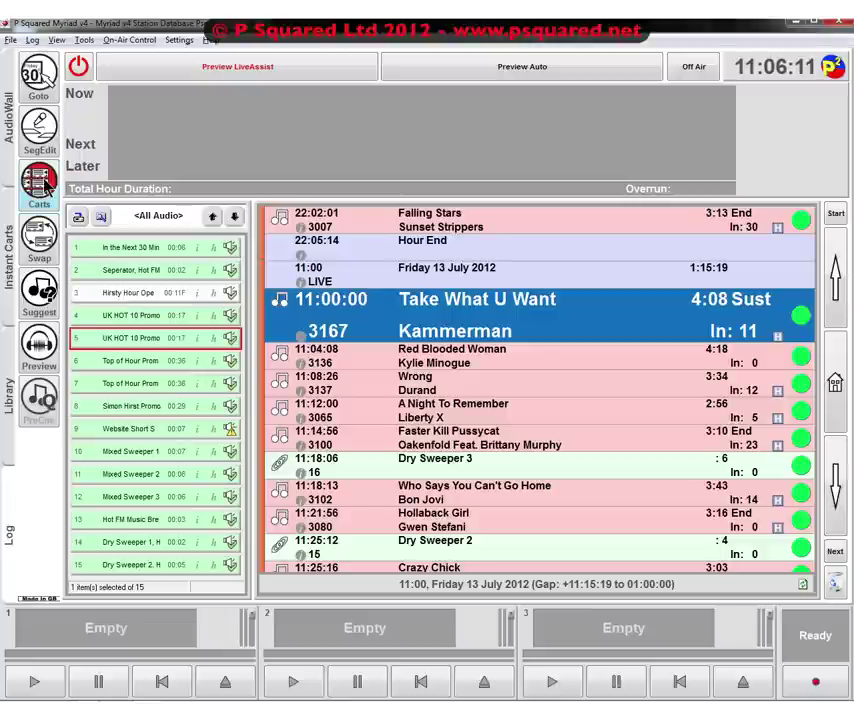
left_click(79, 217)
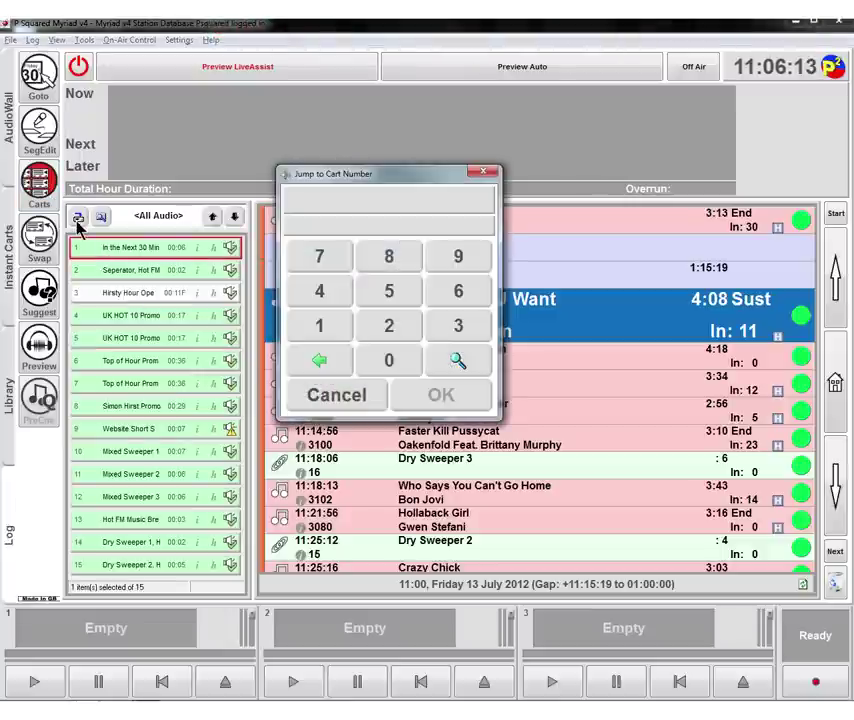
left_click(484, 174)
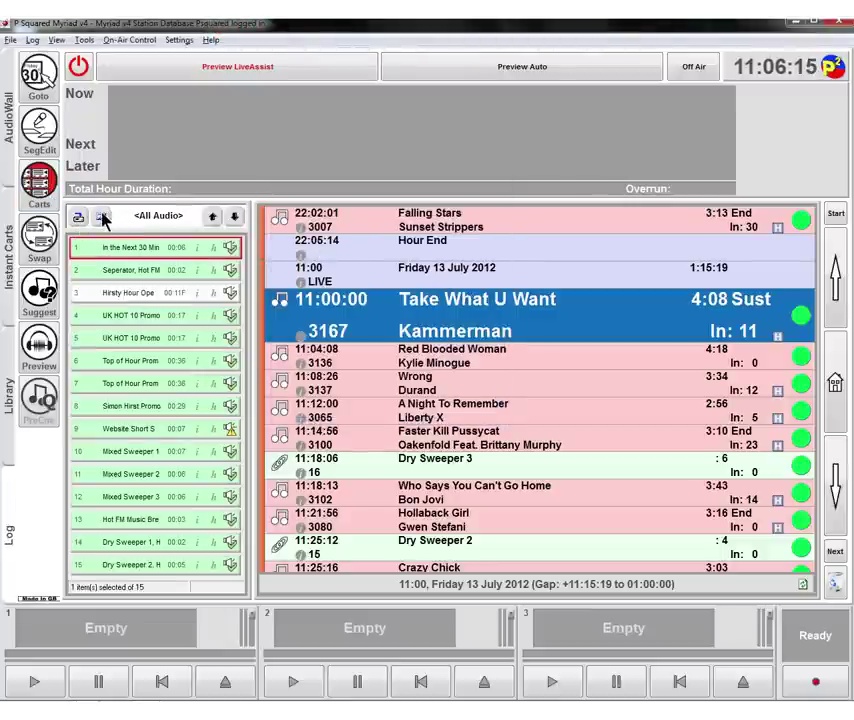
left_click(102, 218)
left_click(172, 266)
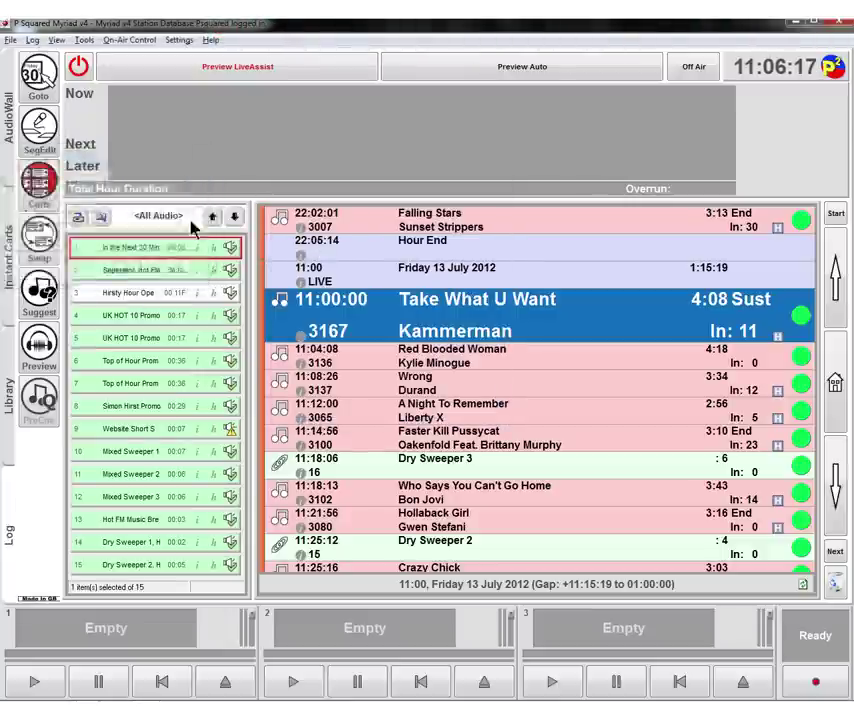
Step: Page the cart list through carts 16–75, then hide it so the log fills the window
left_click(234, 218)
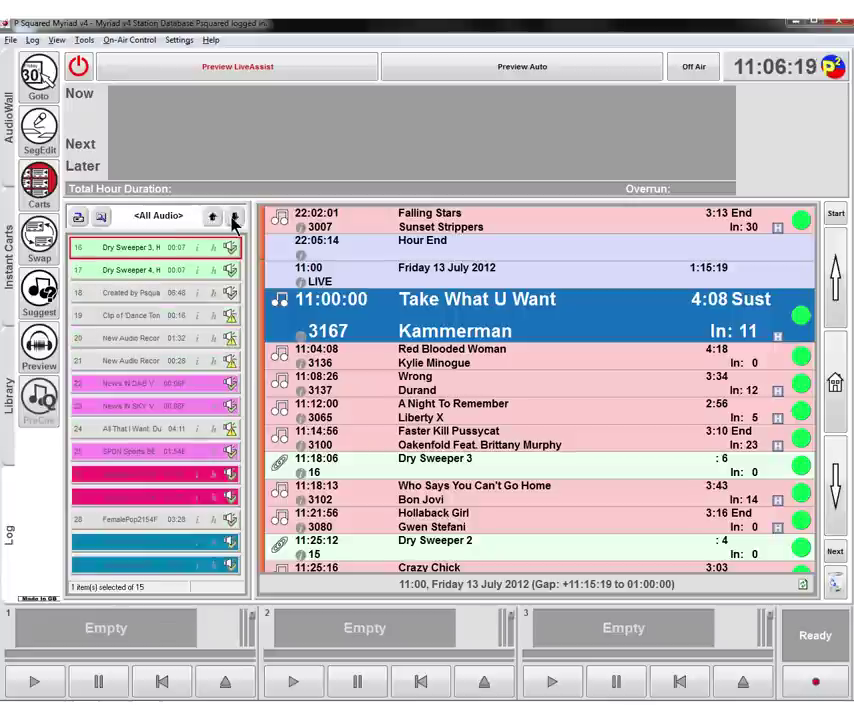
left_click(234, 218)
left_click(234, 218)
left_click(234, 218)
left_click(38, 182)
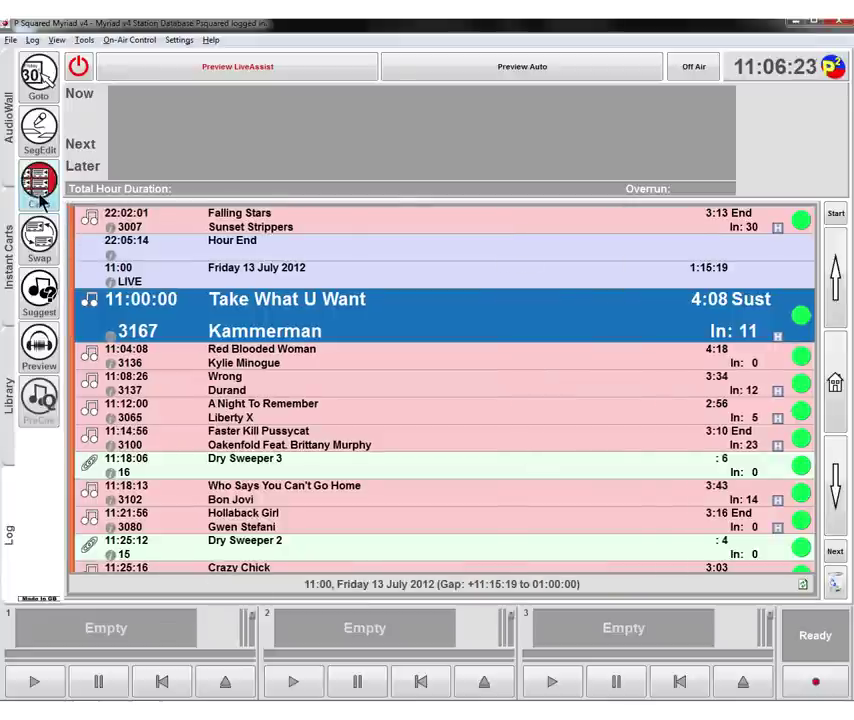
Step: Put the station On Air after Swap is refused for Wrong while off air
left_click(278, 390)
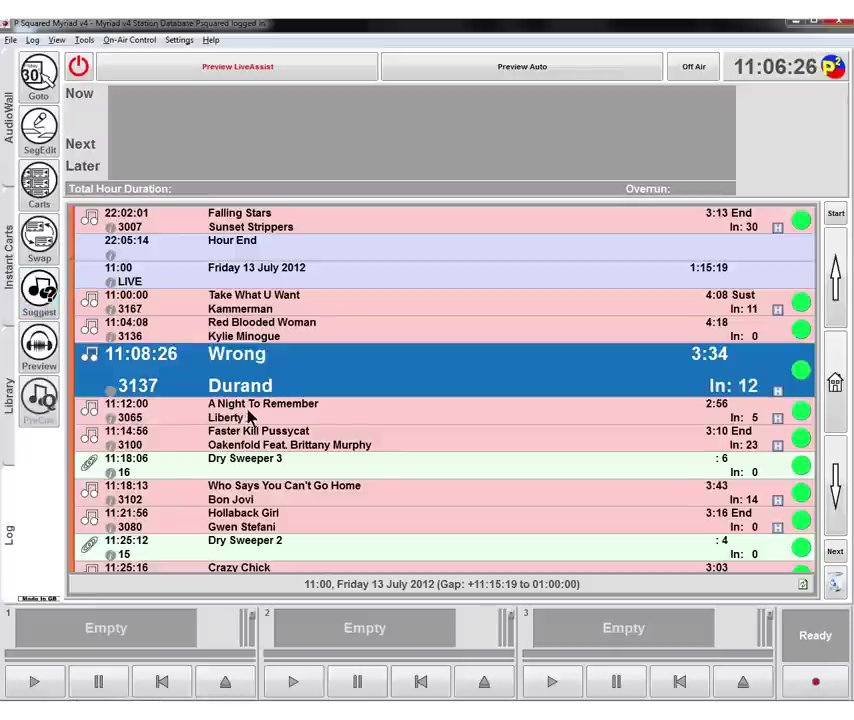
left_click(38, 248)
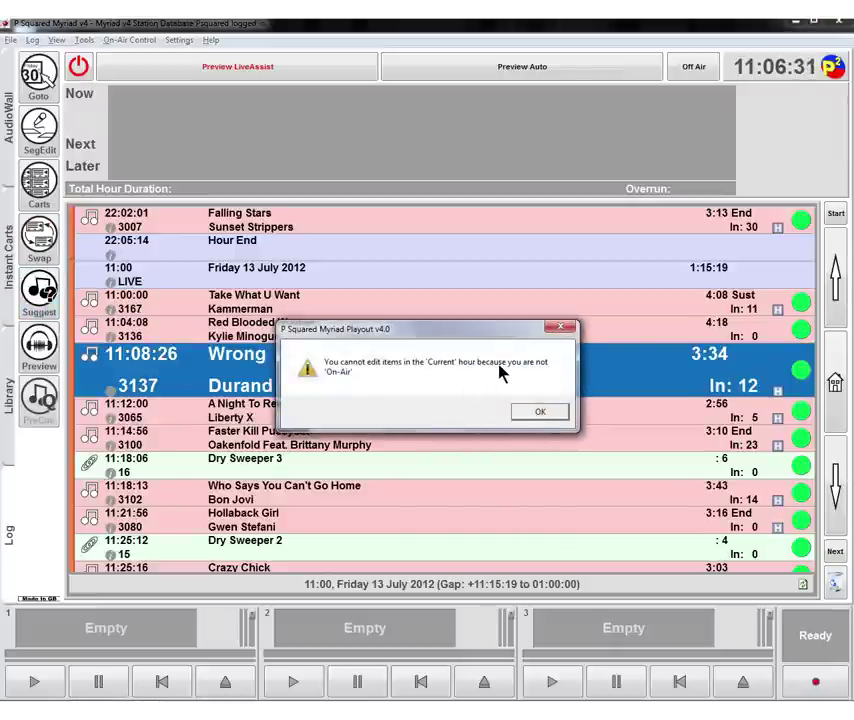
left_click(537, 414)
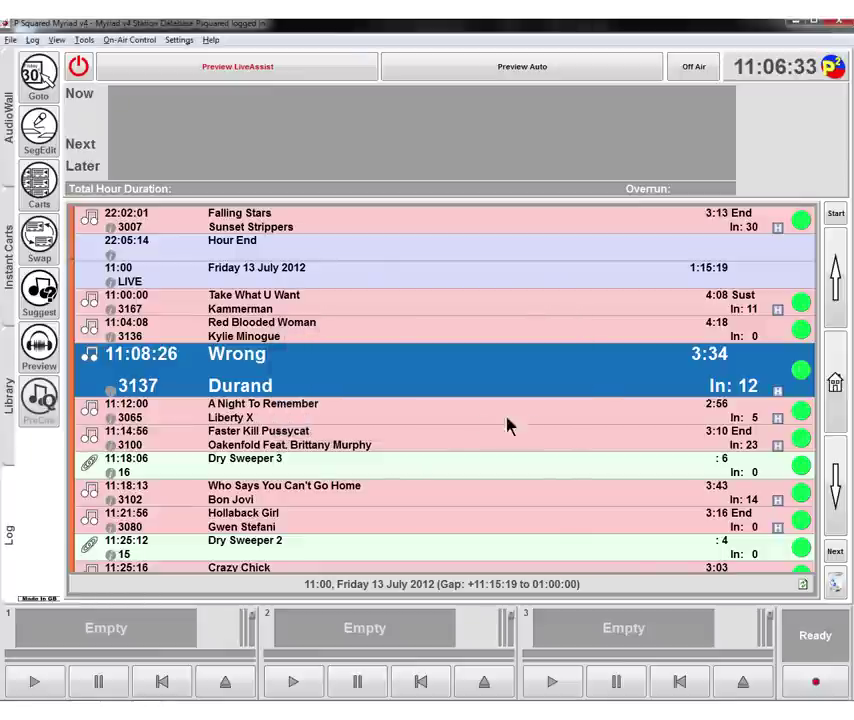
left_click(693, 67)
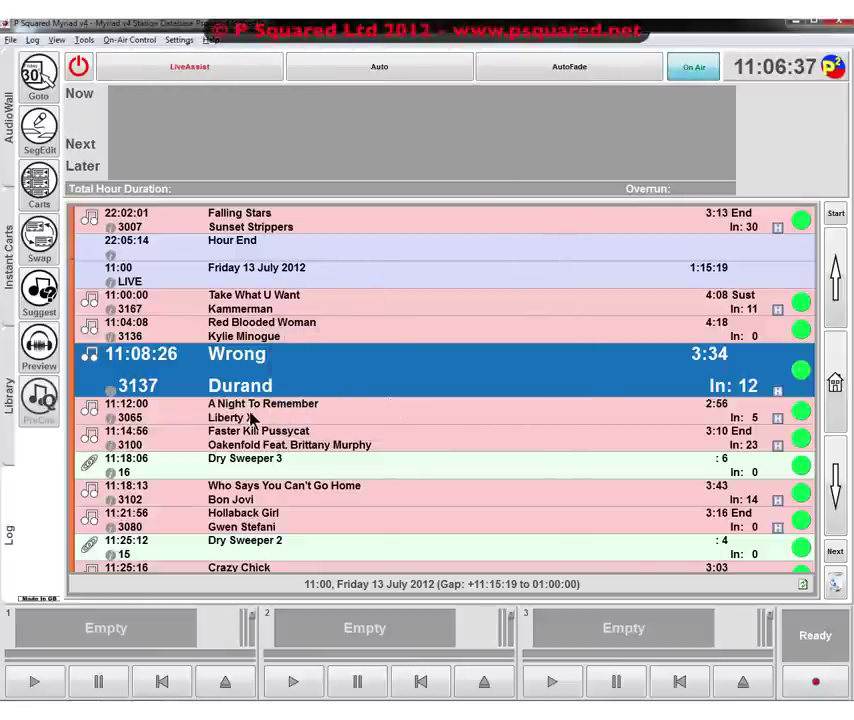
Step: Enable Swap and move A Night To Remember up to play second at 11:04:08
left_click(303, 415)
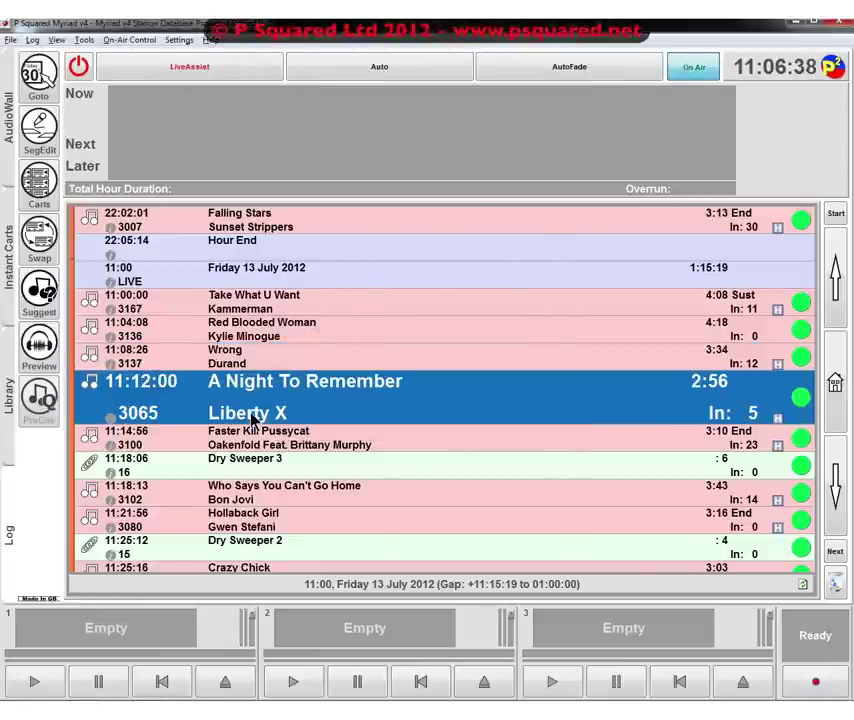
left_click(45, 252)
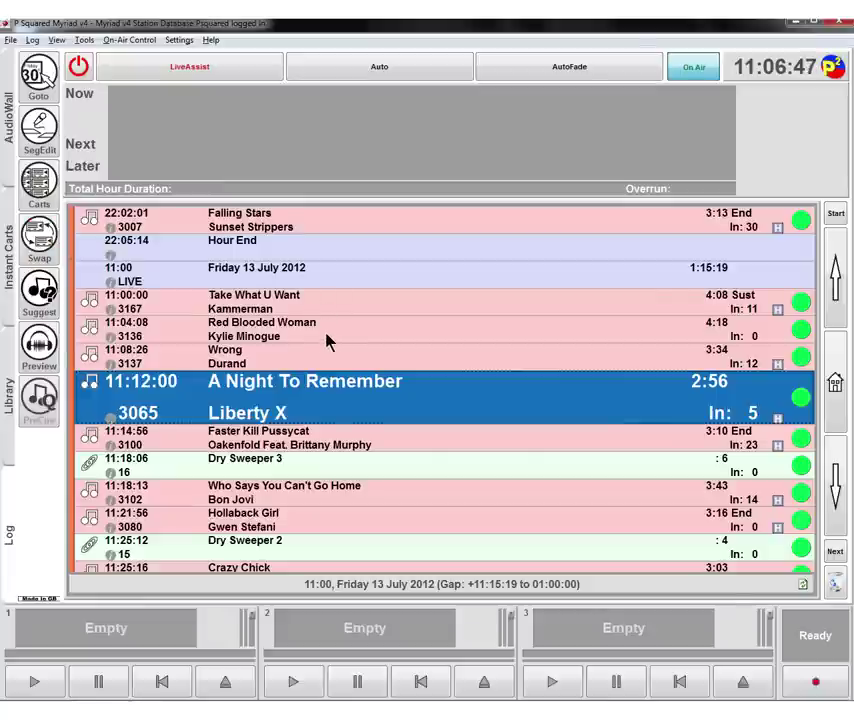
left_click_drag(327, 342, 327, 342)
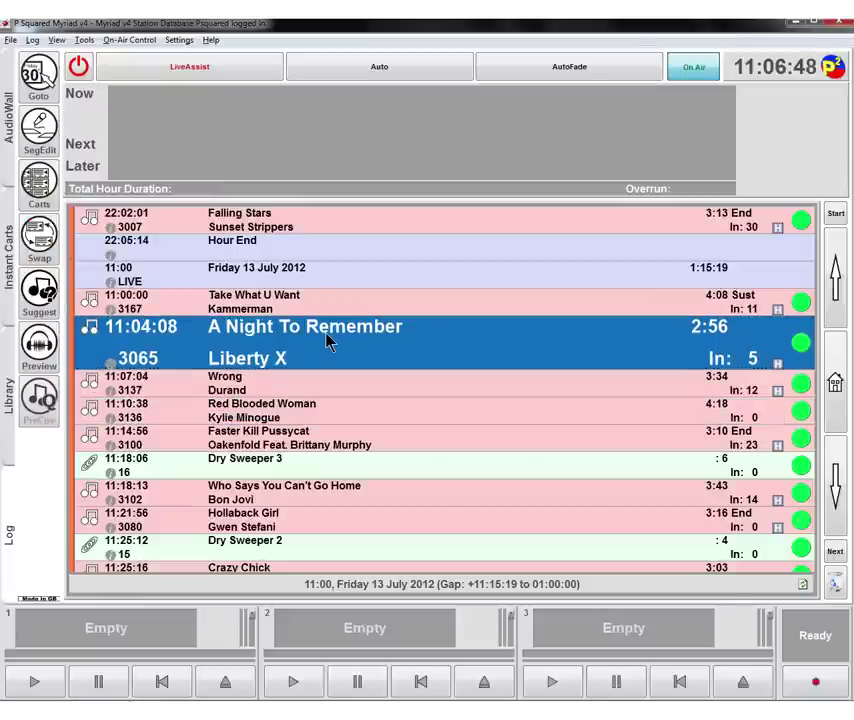
left_click(291, 412)
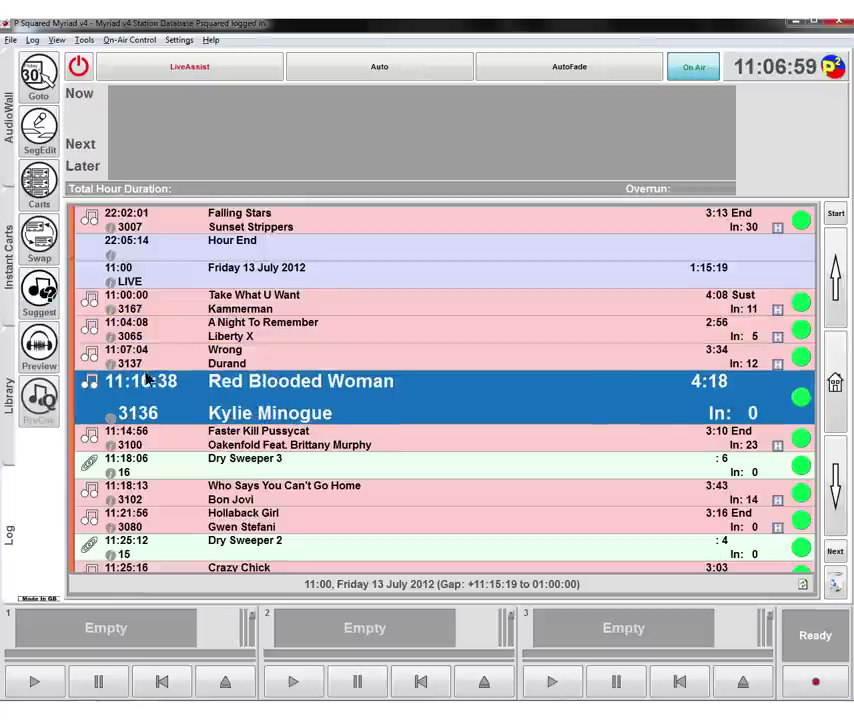
Step: Use Suggest From Library to put Jump by Madonna at 11:10:38, making the hour 1:14:42
left_click(40, 291)
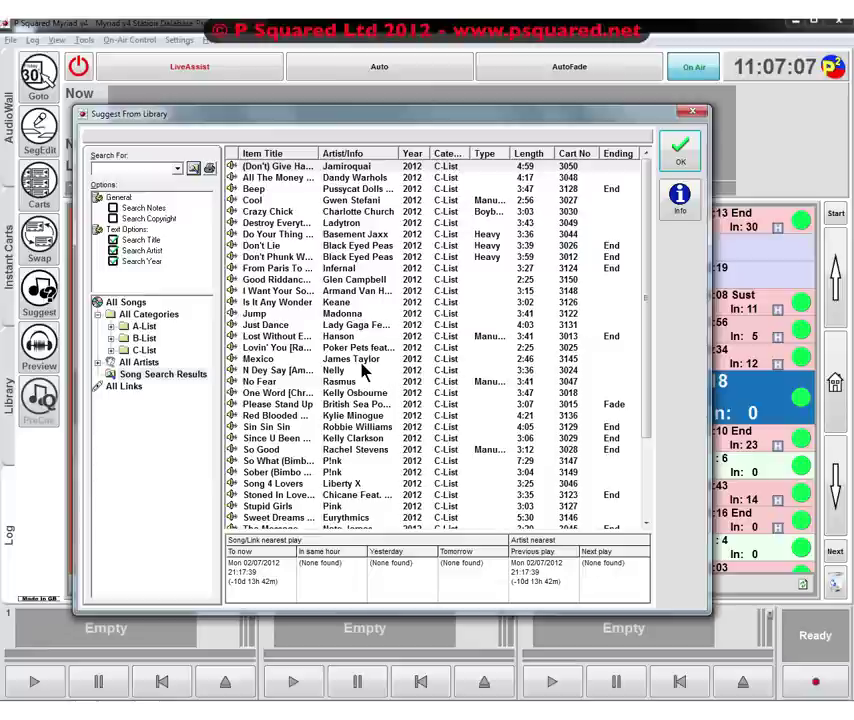
double_click(335, 316)
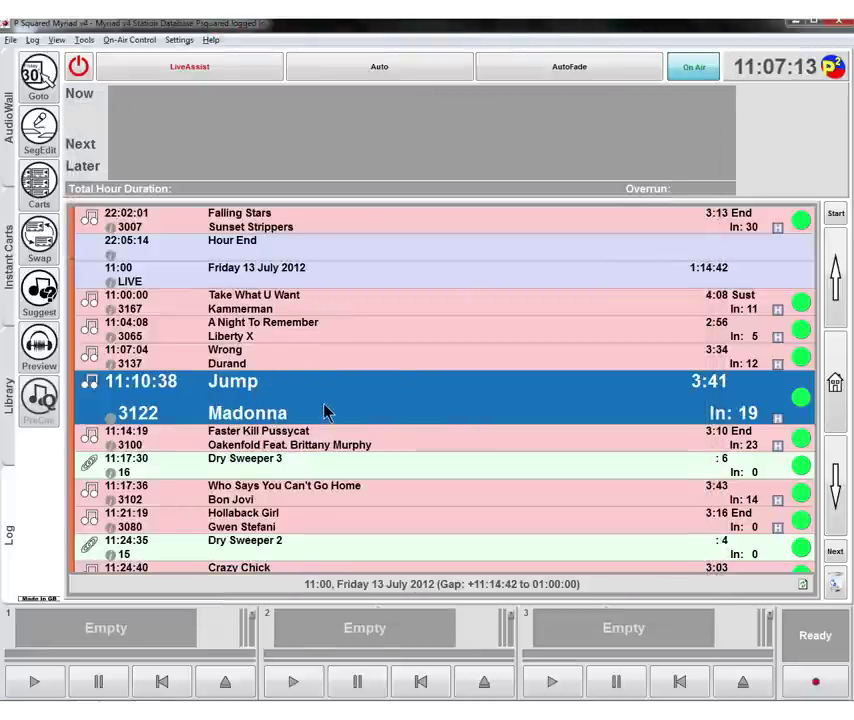
left_click(37, 348)
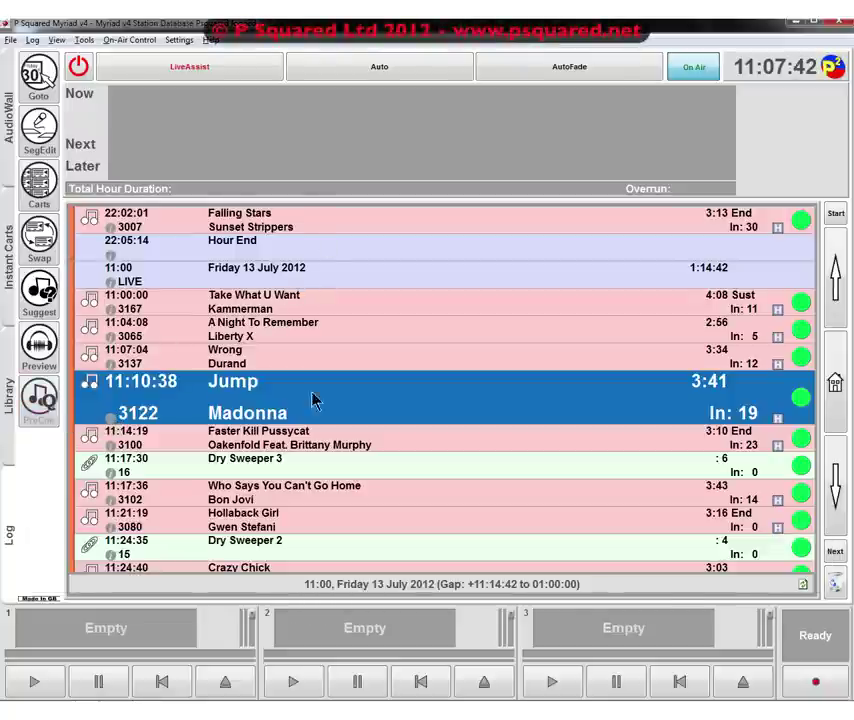
left_click(286, 324)
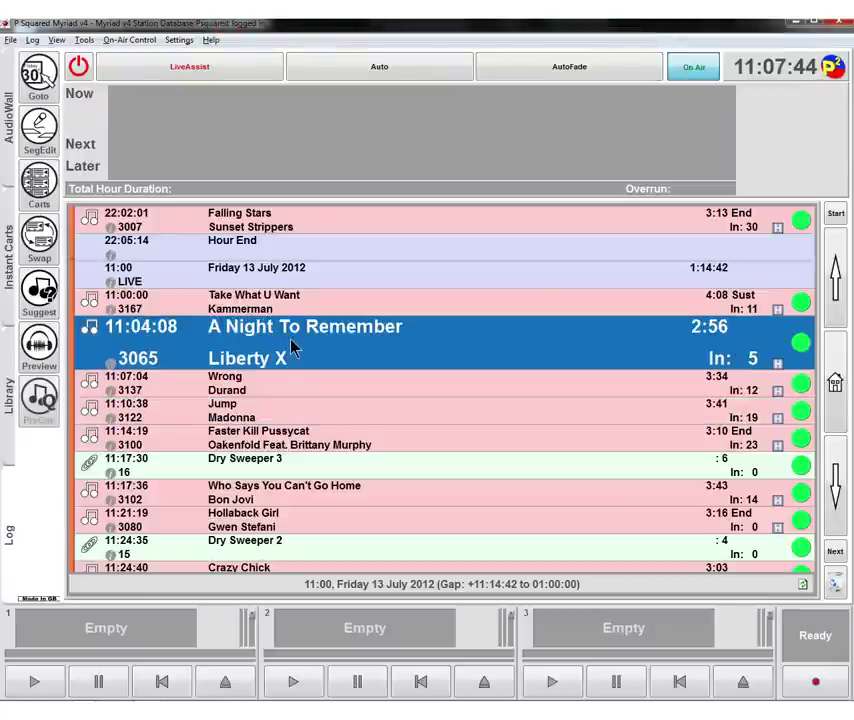
left_click(317, 464)
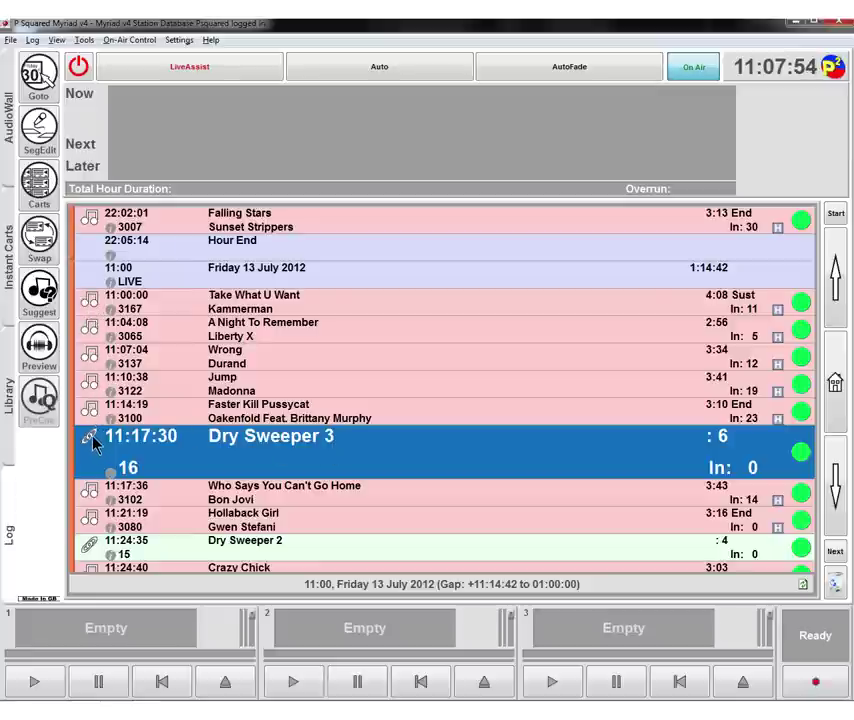
left_click(133, 308)
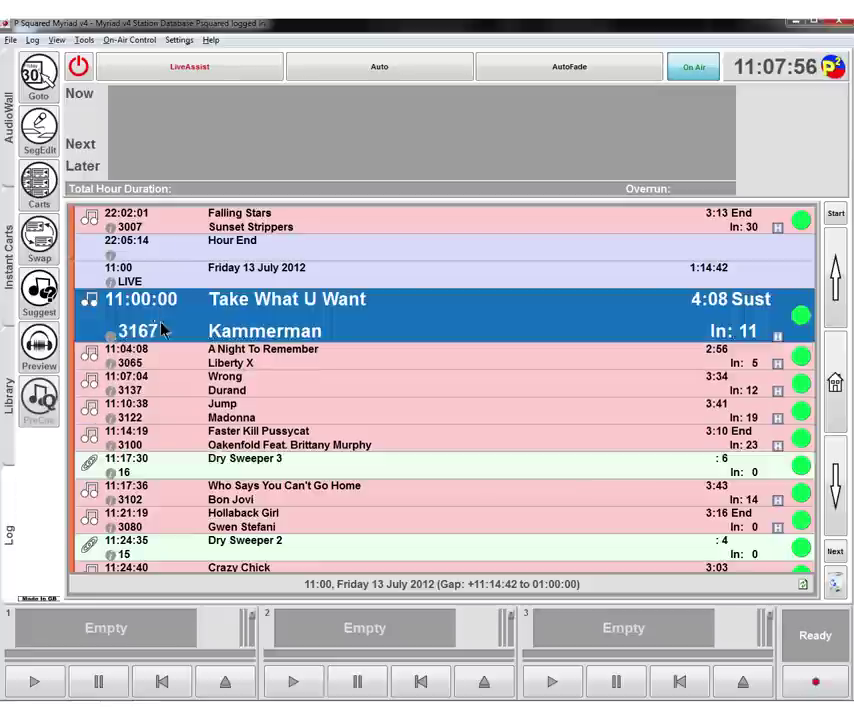
left_click(160, 357)
left_click(185, 385)
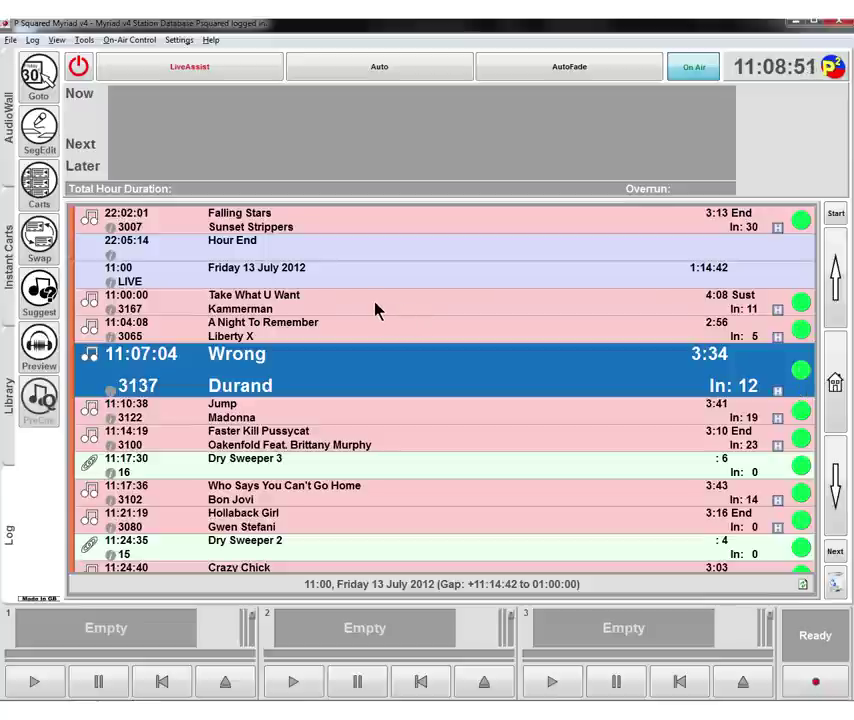
left_click(376, 310)
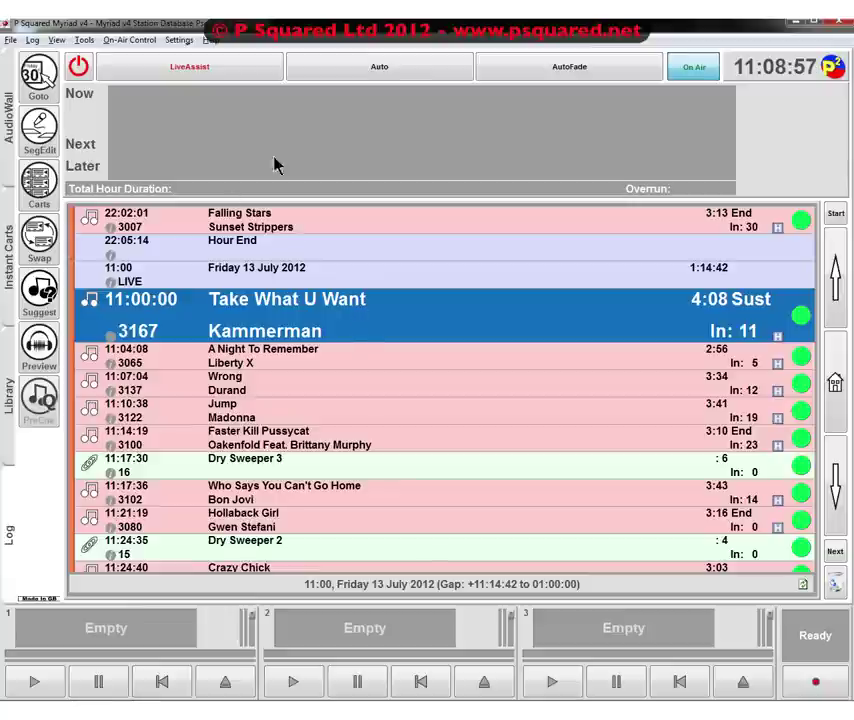
left_click(228, 72)
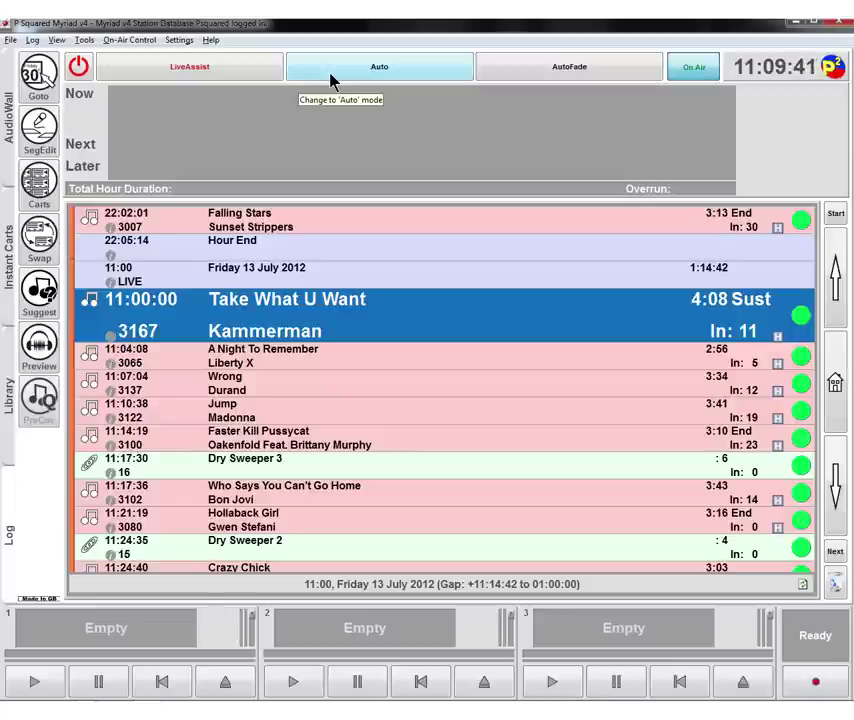
Step: Switch playout to Live-Assist mode so Take What U Want loads into player 1
left_click(195, 75)
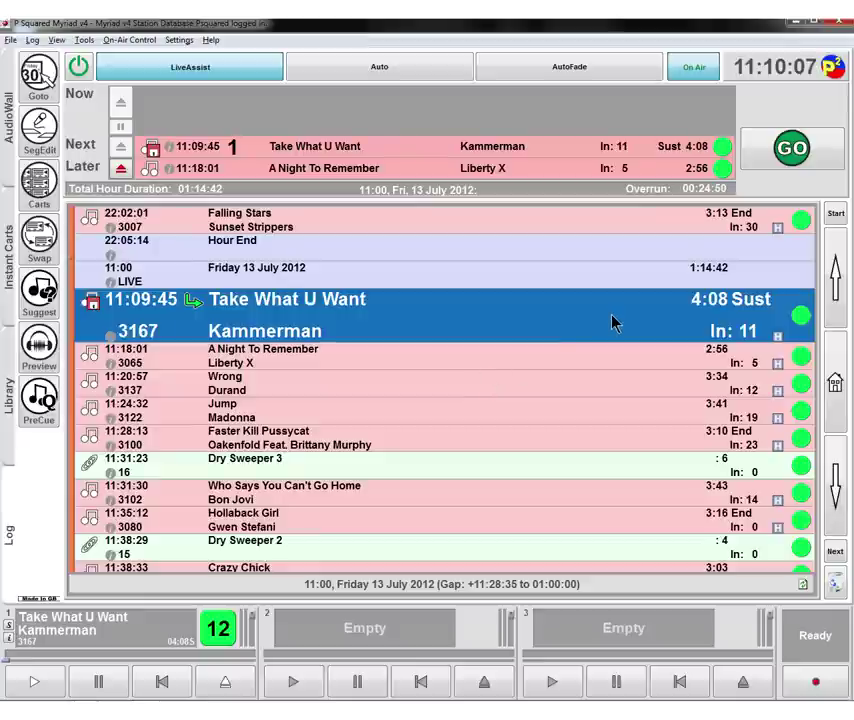
left_click(786, 157)
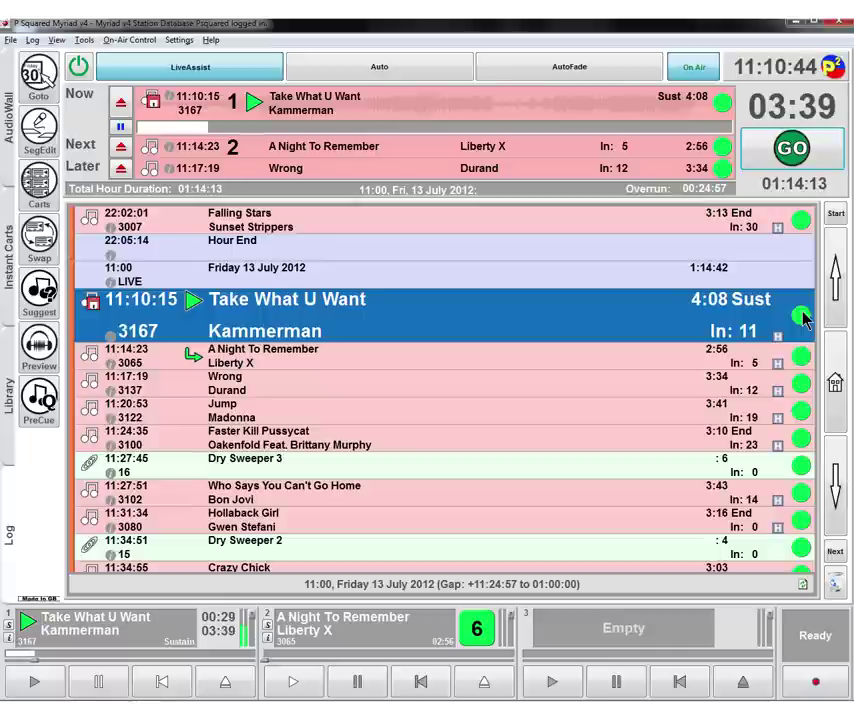
scroll(808, 318, "down", 1)
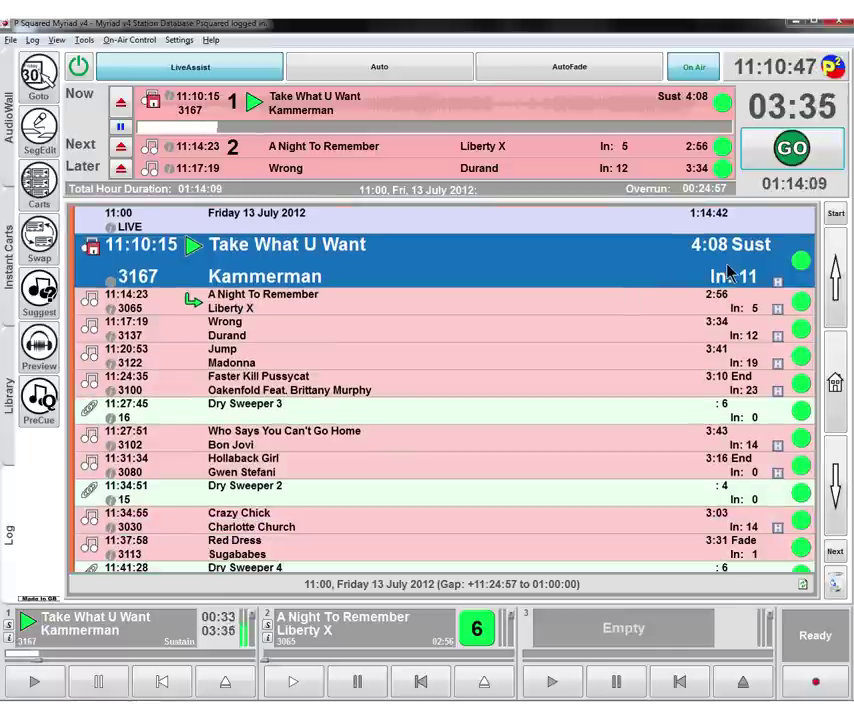
Step: Set Take What U Want to stop at its end, toggling the stop off and back on
left_click(800, 263)
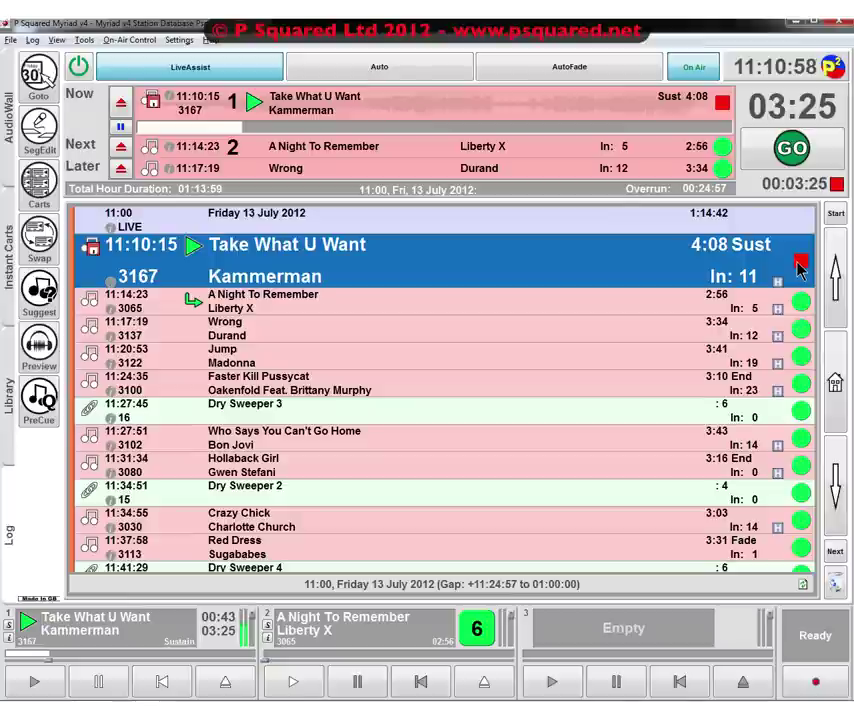
left_click(800, 263)
left_click(721, 104)
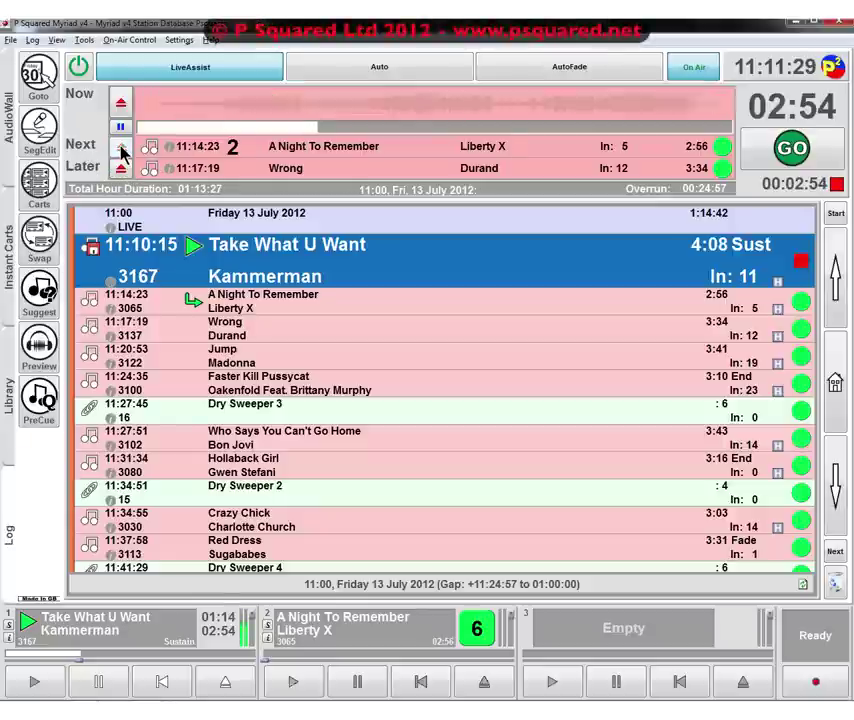
left_click(121, 150)
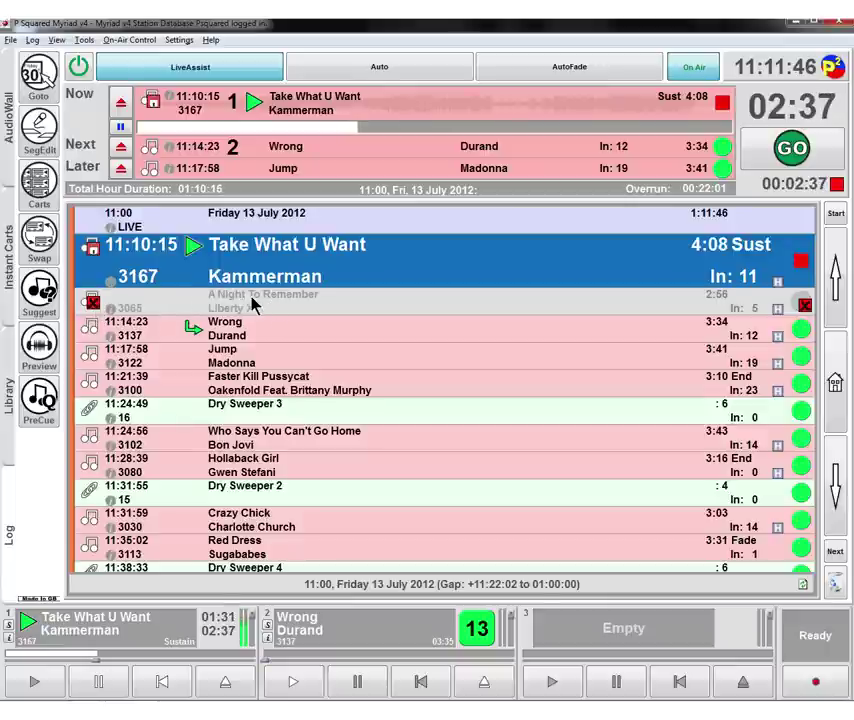
left_click(90, 305)
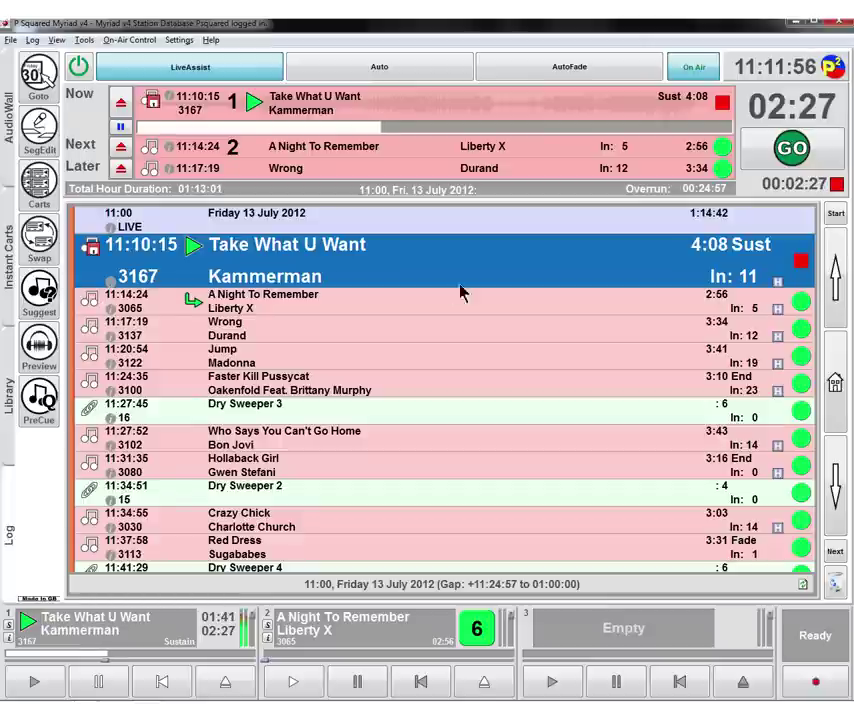
Step: Turn the Now item's stop marker green, and set a stop after A Night To Remember
left_click(723, 104)
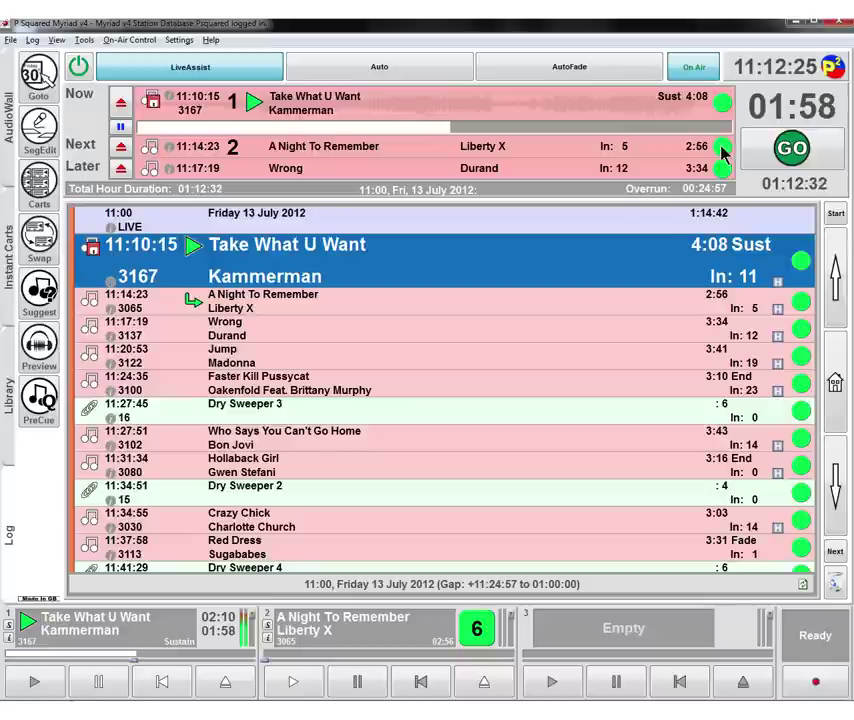
left_click(723, 148)
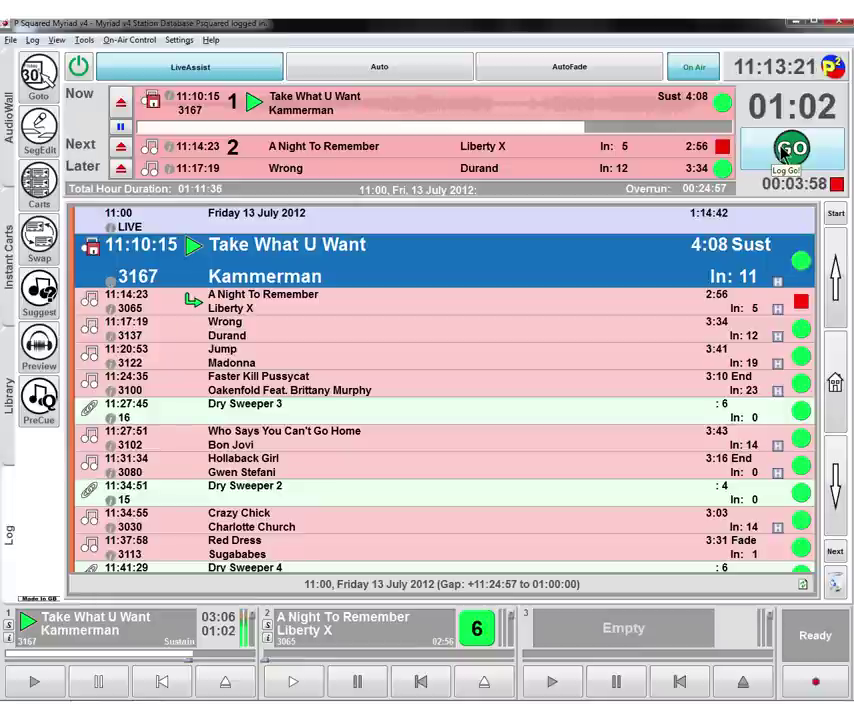
Step: Fire A Night To Remember with GO, leaving Wrong by Durand queued for 11:16:18
left_click(781, 148)
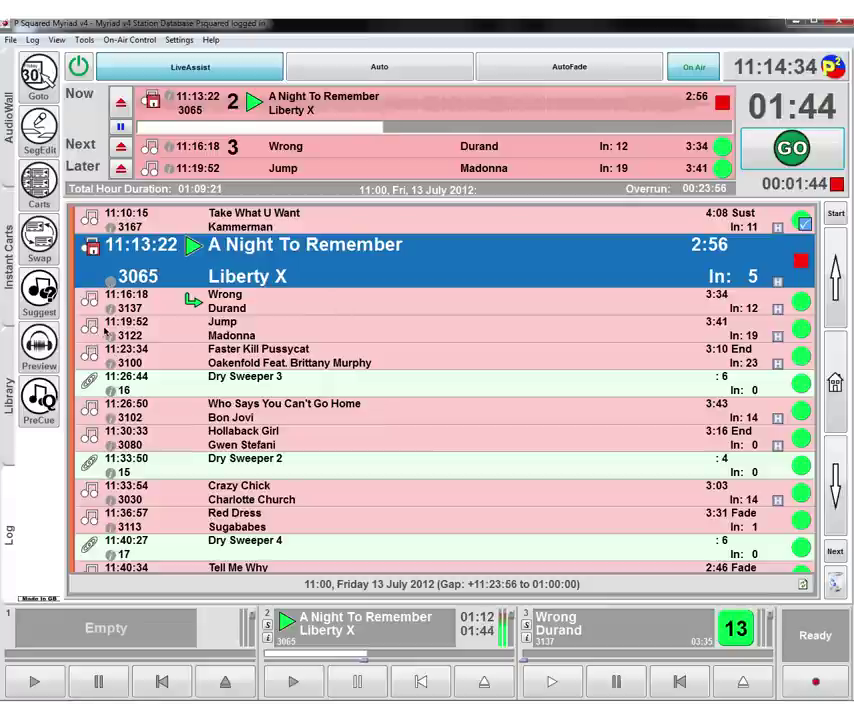
Step: Drop Jump and Who Says You Can't Go Home from the 11:00 log
left_click(338, 338)
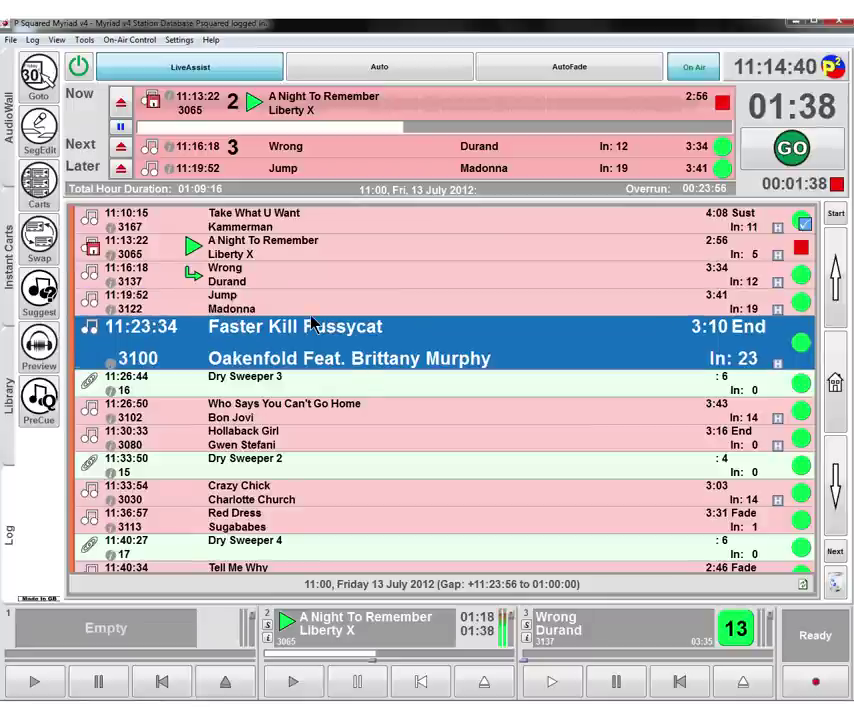
key("Down")
key("Down")
key("Up")
key("Up")
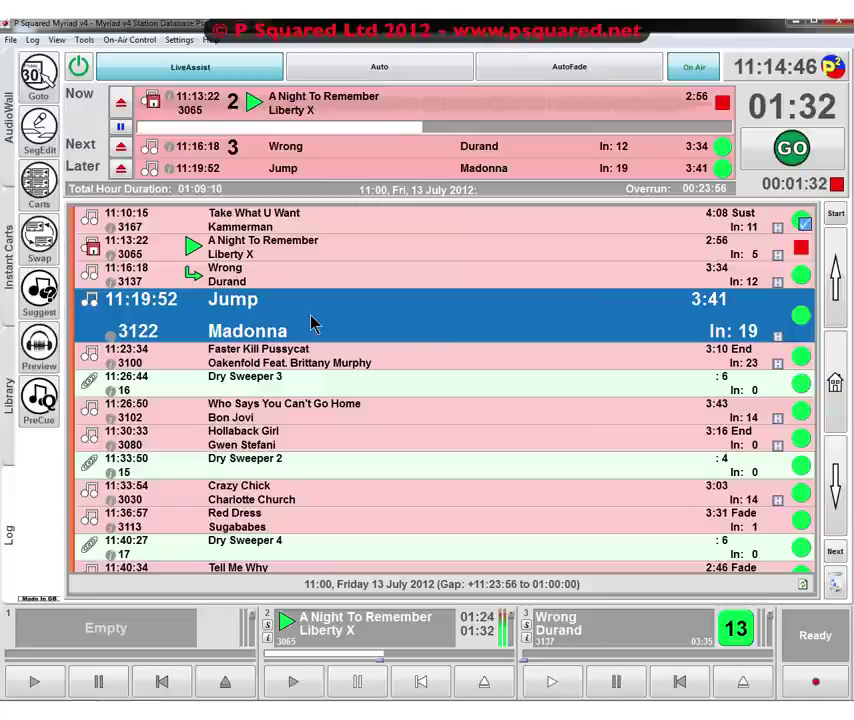
key("Delete")
key("Down")
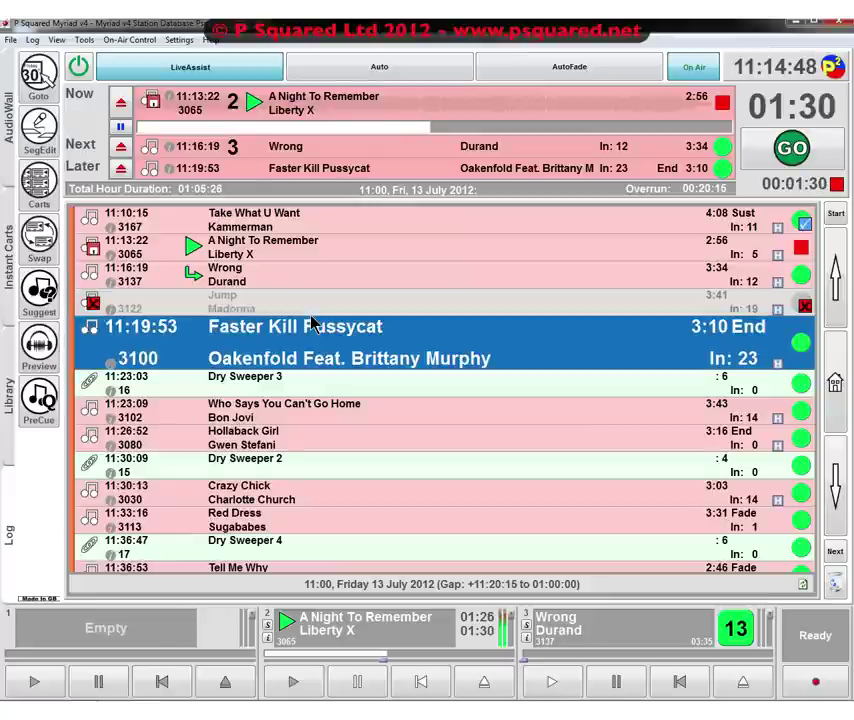
key("Down")
key("Down")
key("Delete")
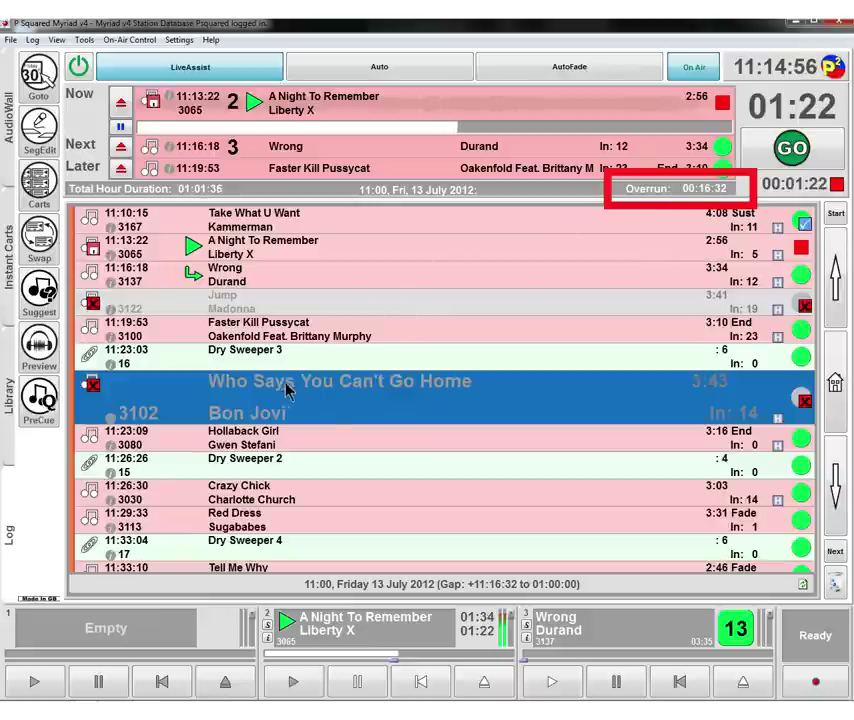
Step: Drop Hollaback Girl, Crazy Chick and Dry Sweeper 2 from the log
left_click(341, 447)
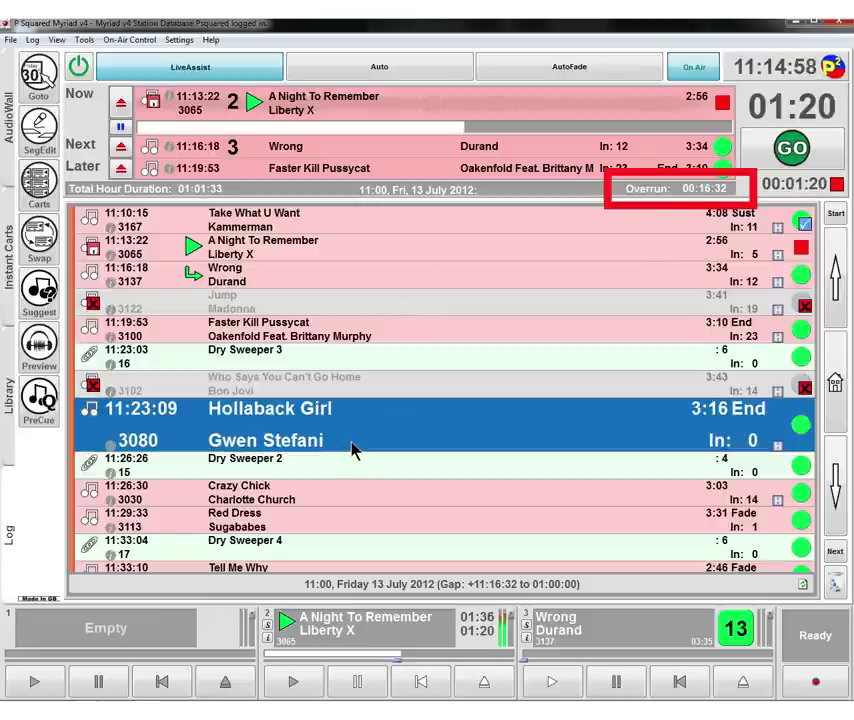
key("Delete")
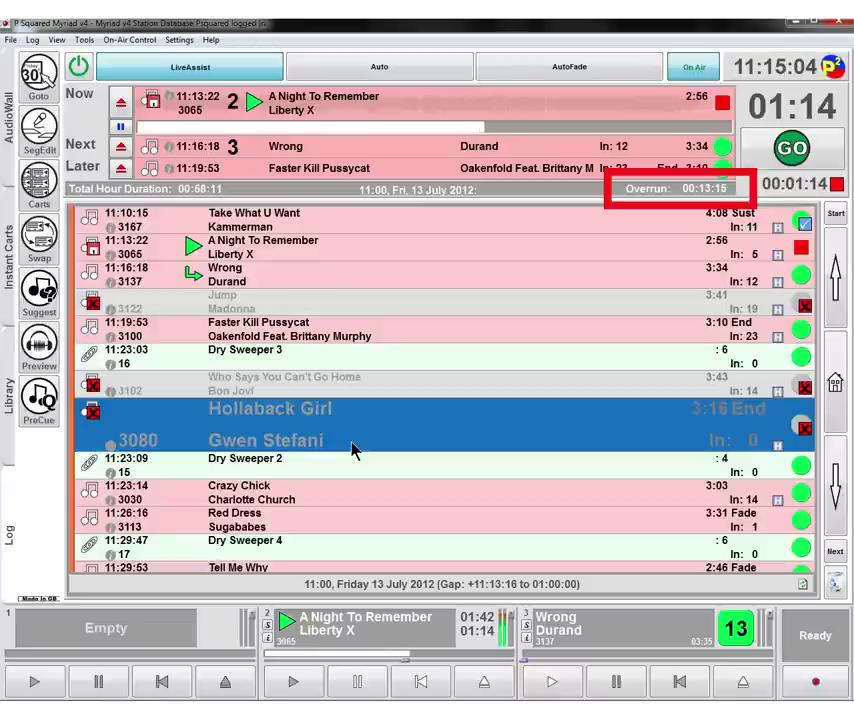
key("Down")
key("Down")
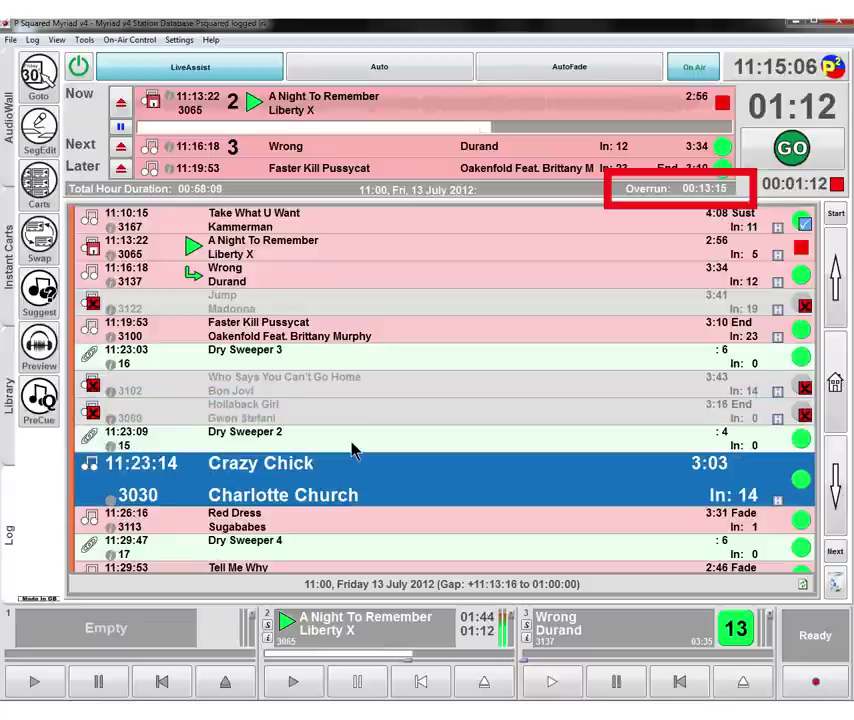
key("Delete")
key("Up")
key("Up")
key("Up")
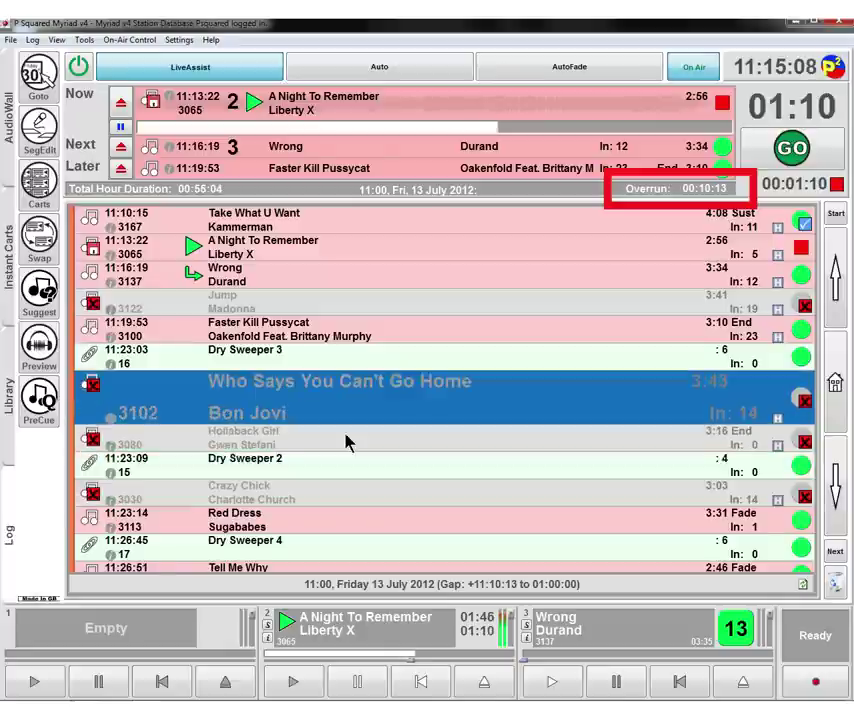
key("Down")
key("Down")
key("Down")
key("Up")
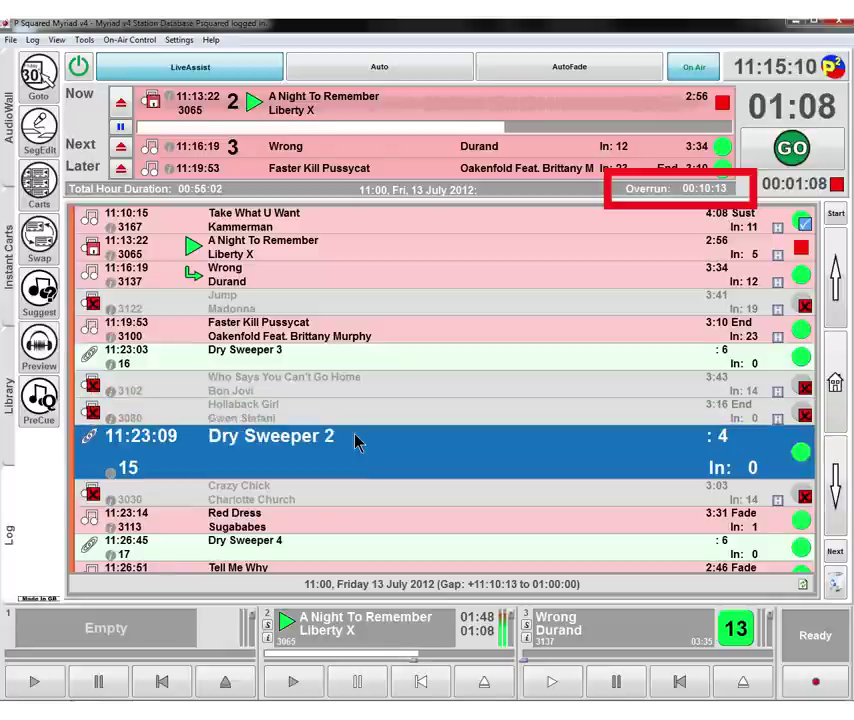
key("Delete")
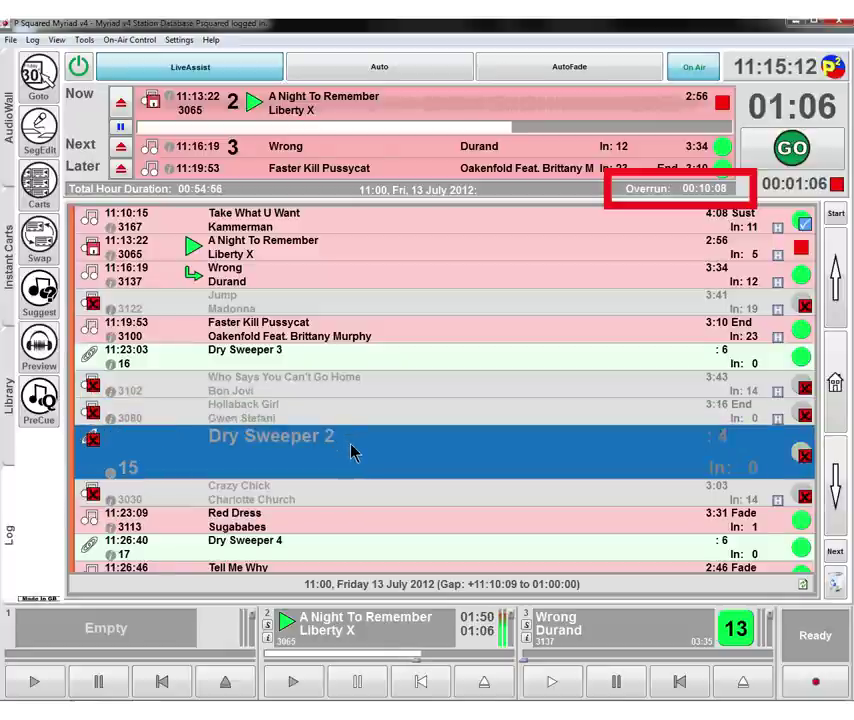
key("Down")
key("Down")
key("Down")
key("Down")
key("Down")
key("Down")
key("Down")
key("Down")
key("Up")
key("Up")
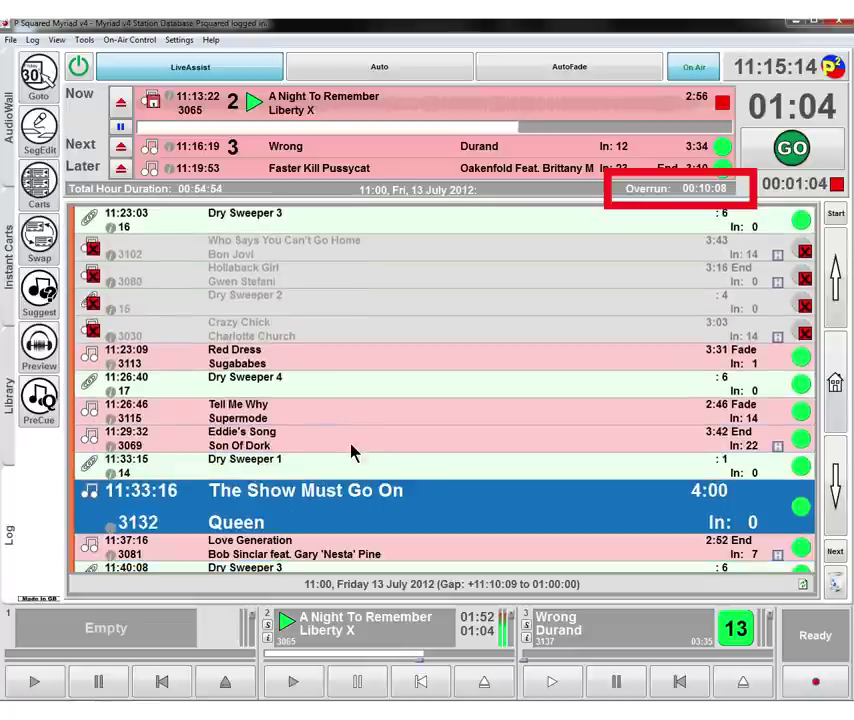
key("Down")
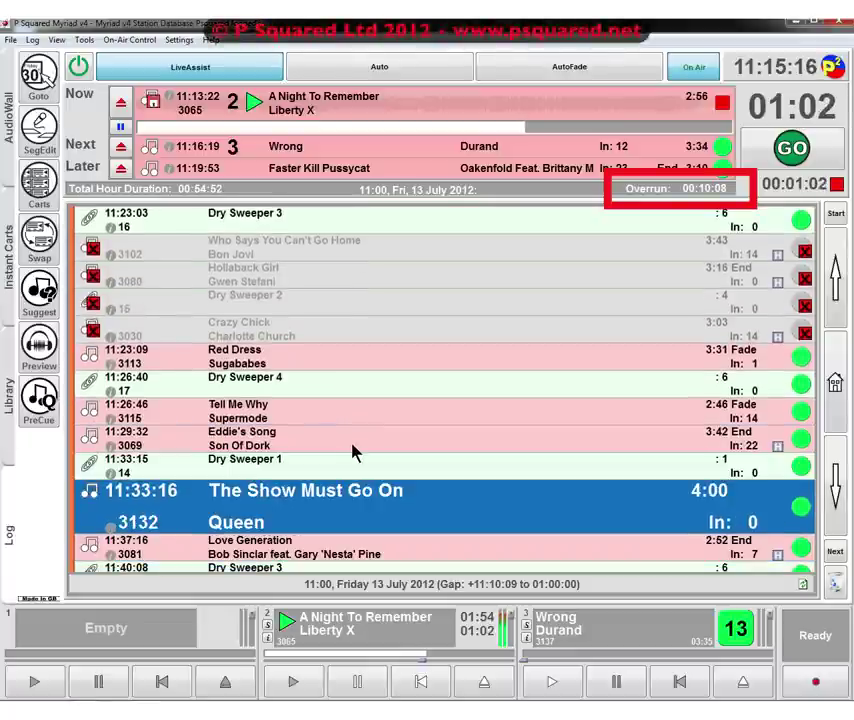
Step: Drop The Show Must Go On, Dry Sweeper 1, Eddie's Song and Tell Me Why so the hour underruns
key("Delete")
key("Up")
key("Delete")
key("Up")
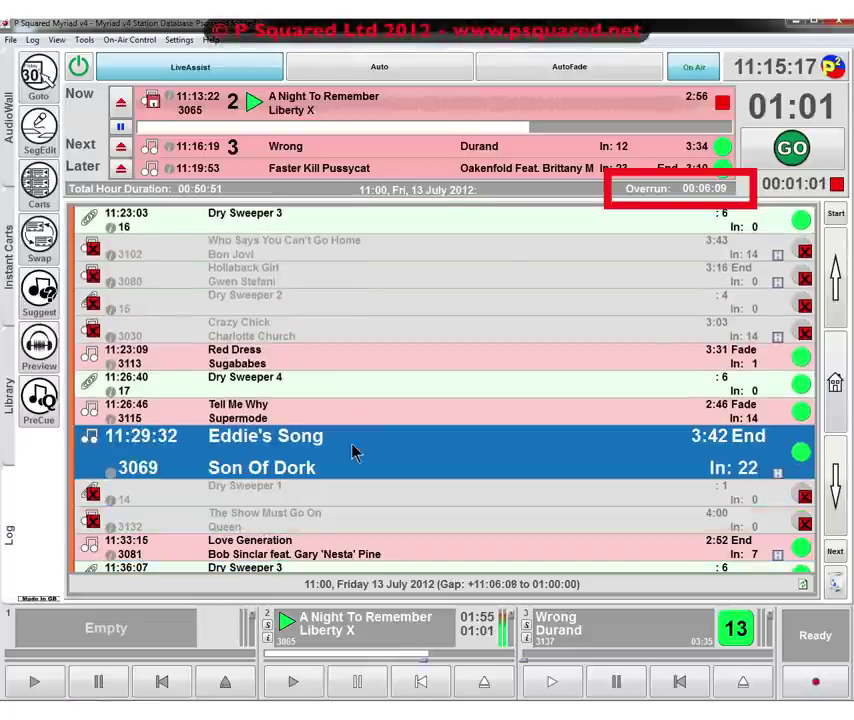
key("Delete")
key("Up")
key("Delete")
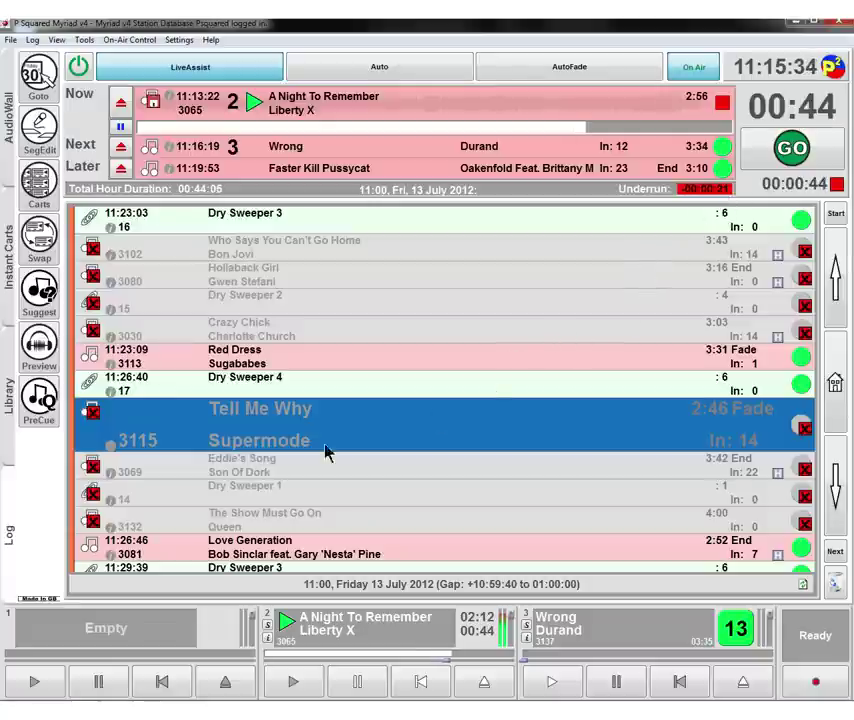
Step: Soft-delete Love Generation, widening the underrun to 3:13 with 40:56 total
left_click(280, 552)
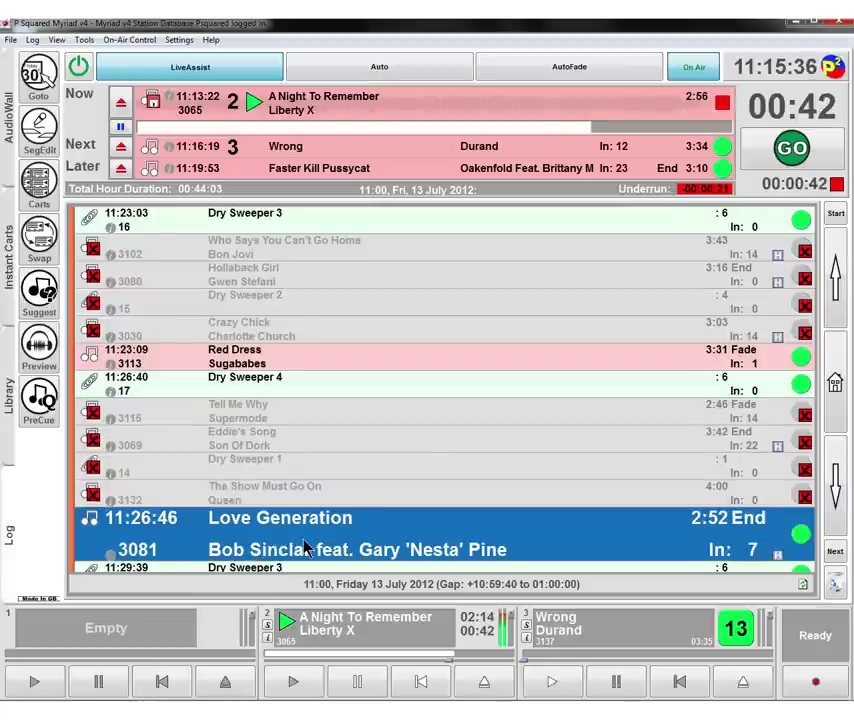
key("Delete")
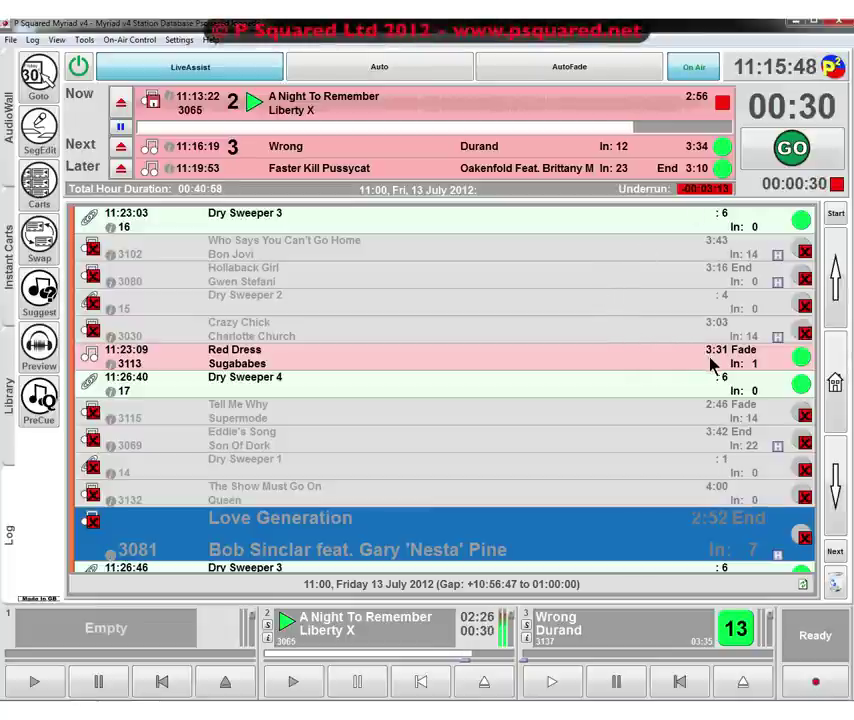
Step: Home the log to the playing song, bin Hollaback Girl, then restore it for a 2:43 underrun
left_click(835, 384)
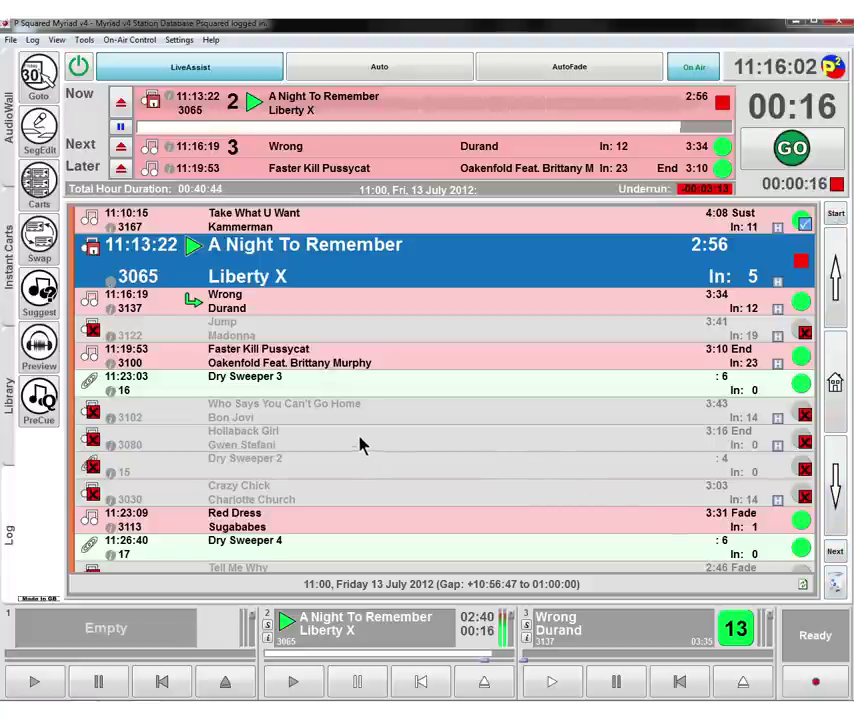
left_click_drag(362, 446, 836, 582)
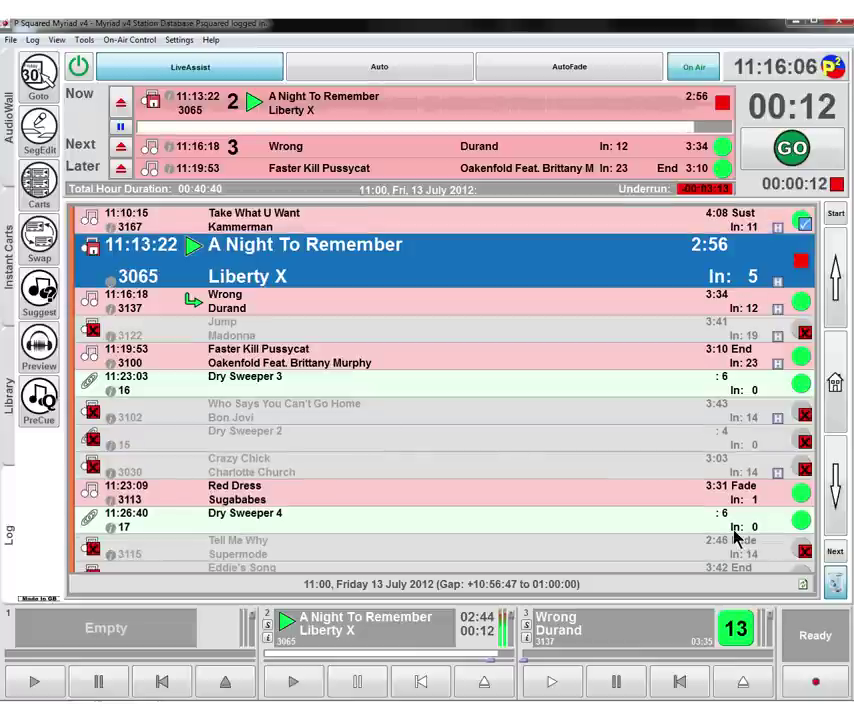
left_click(833, 586)
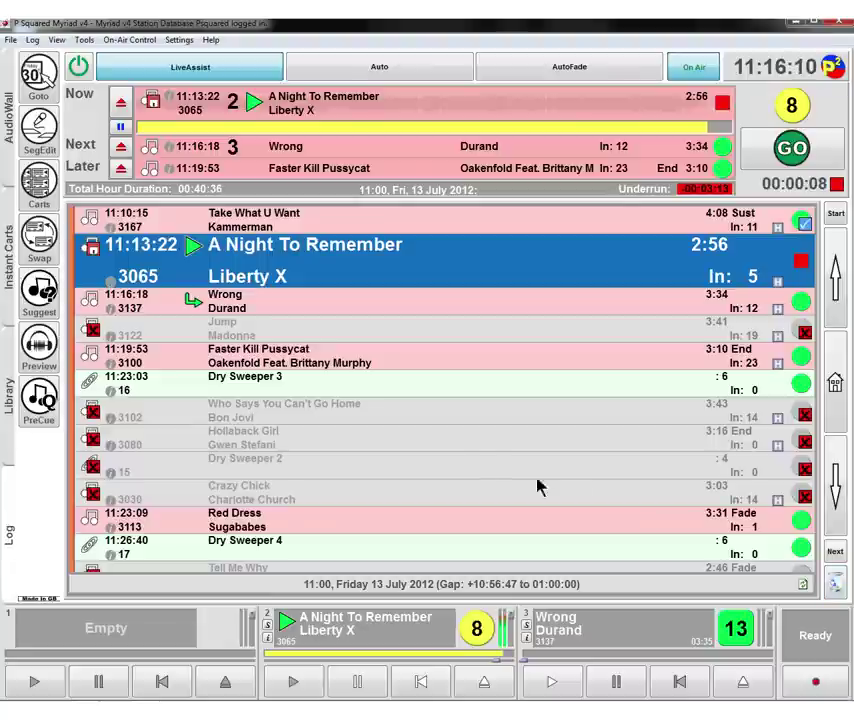
left_click_drag(450, 445, 839, 586)
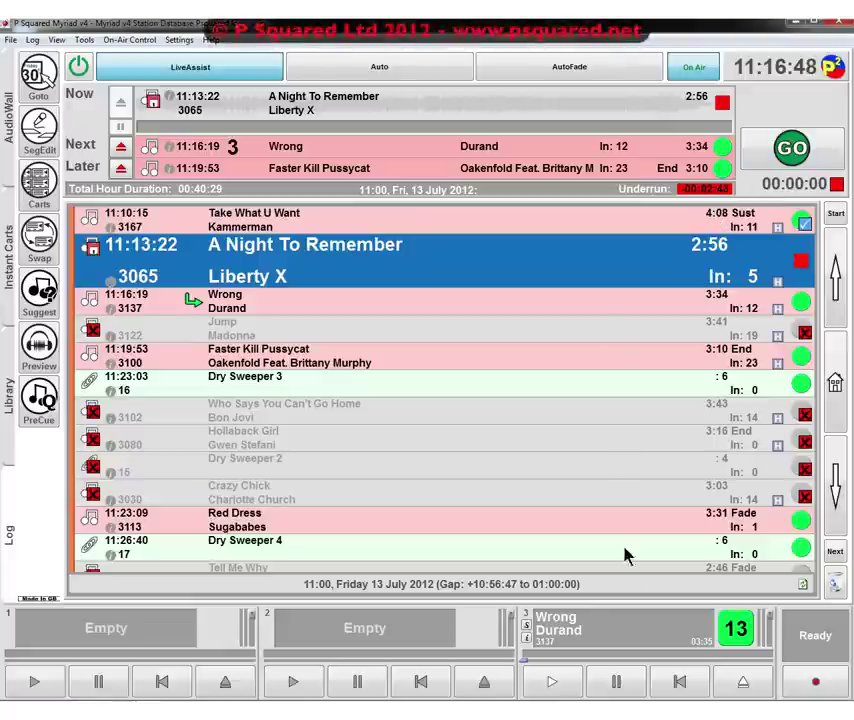
Step: Start Wrong by Durand on player 3 and follow it in the log, Faster Kill Pussycat next
left_click(547, 681)
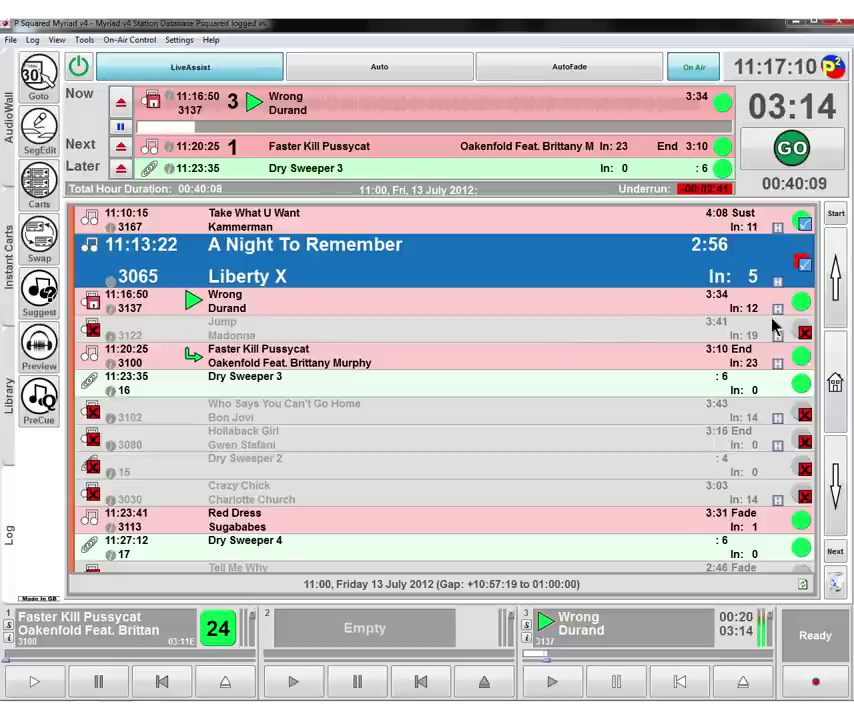
left_click(803, 264)
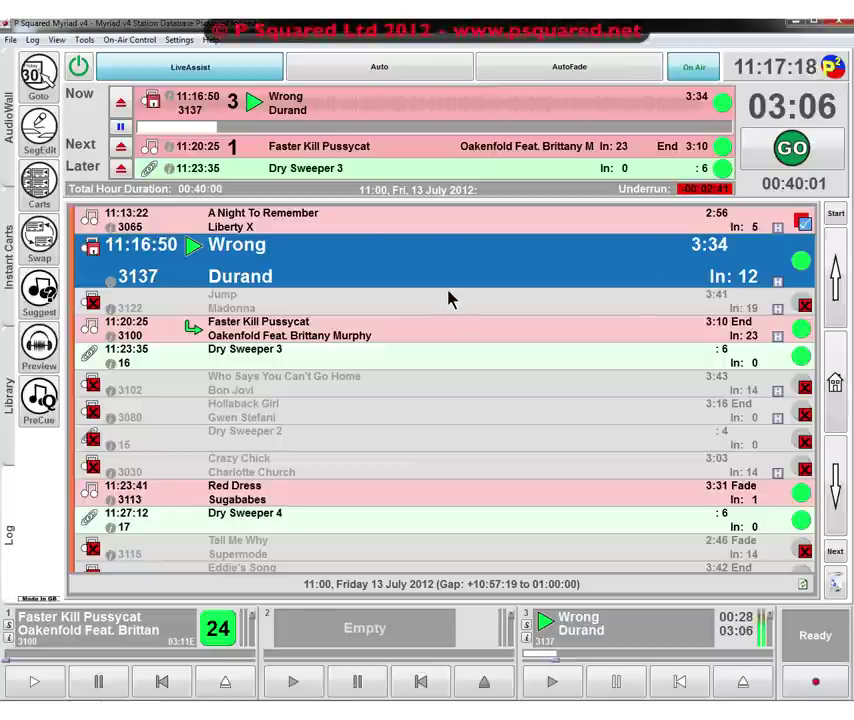
Step: Delete Hollaback Girl and restore Who Says You Can't Go Home to the hour
left_click(263, 382)
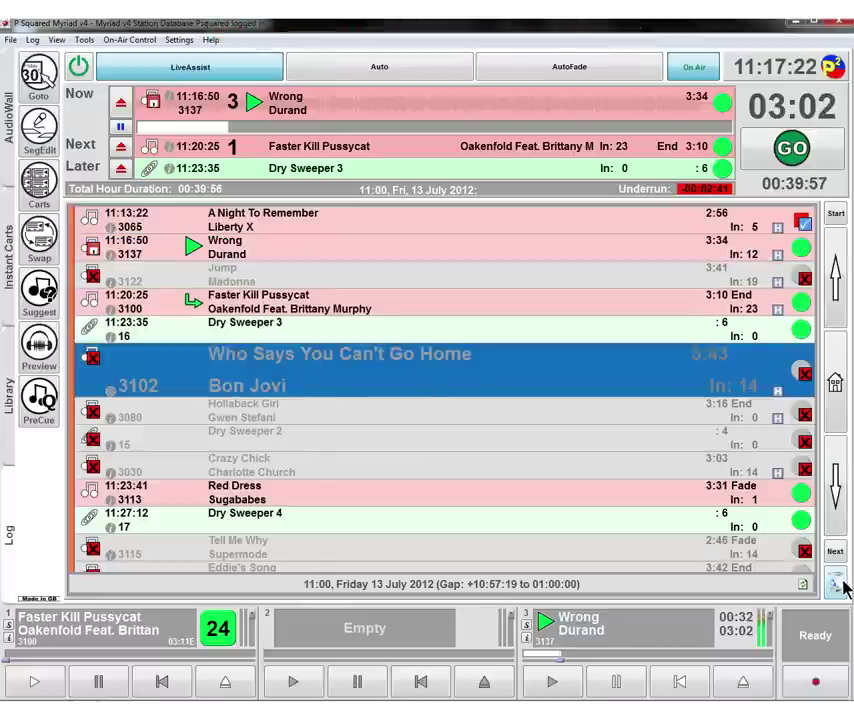
left_click(345, 410)
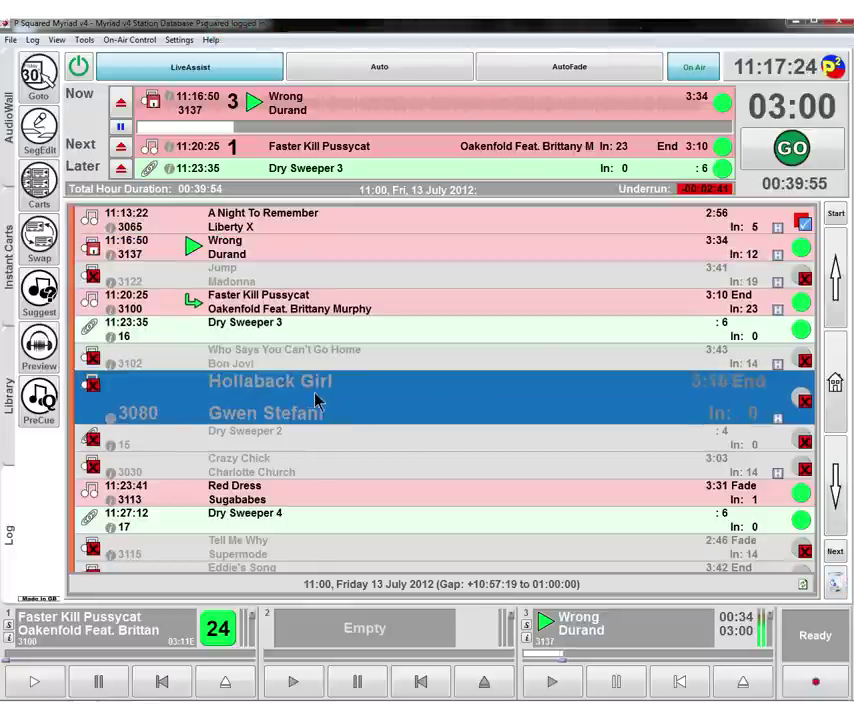
key("Delete")
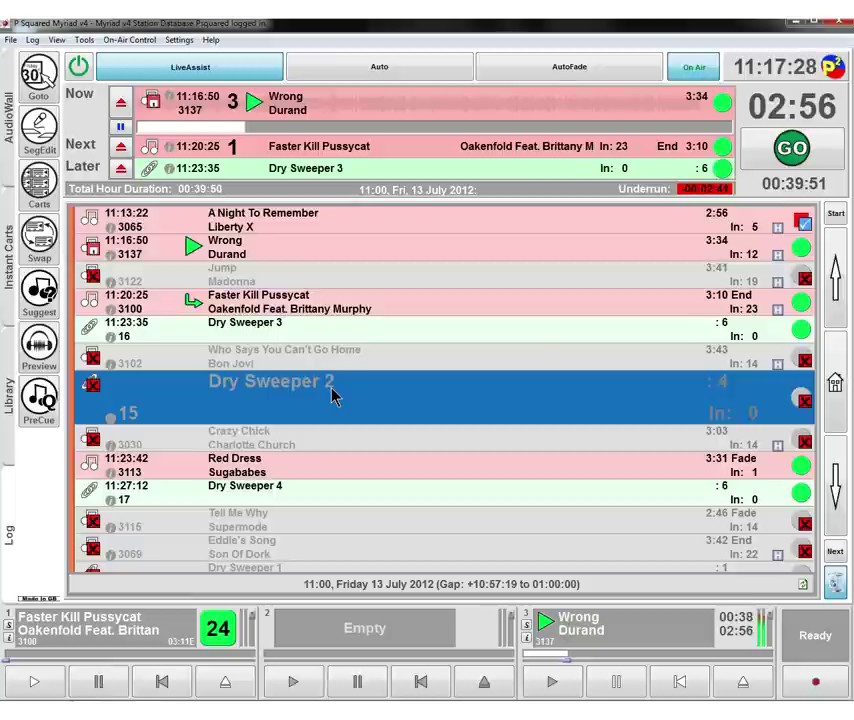
key("Up")
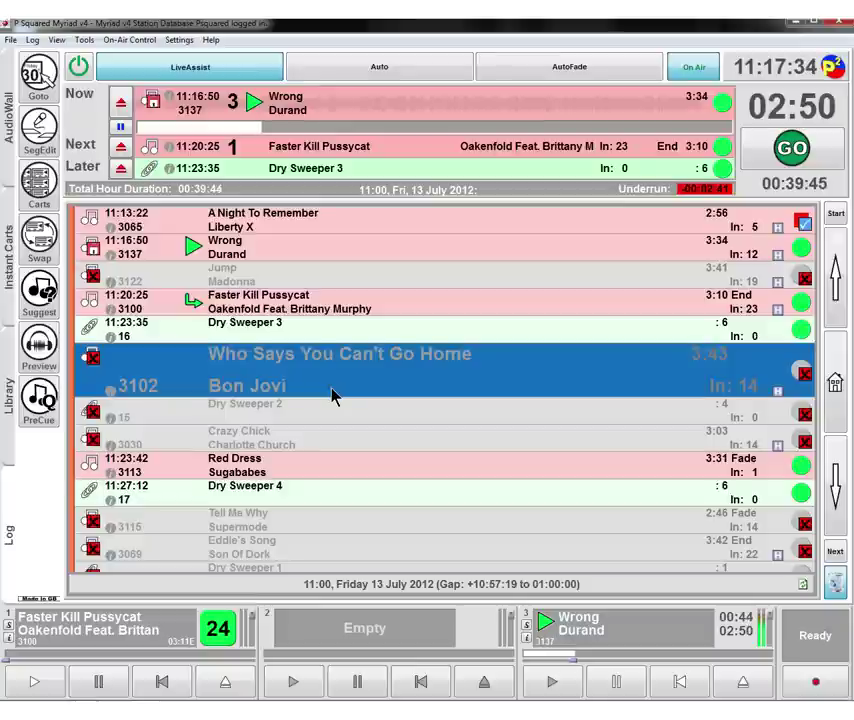
key("Delete")
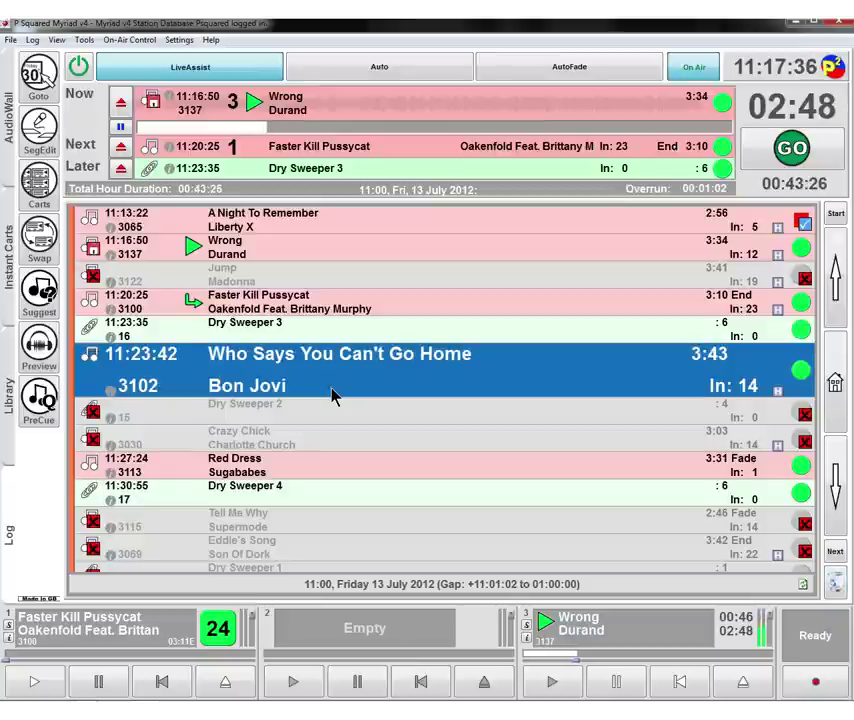
Step: Skip Faster Kill Pussycat, Dry Sweeper 3 and Who Says You Can't Go Home so Red Dress plays next
key("Up")
key("Up")
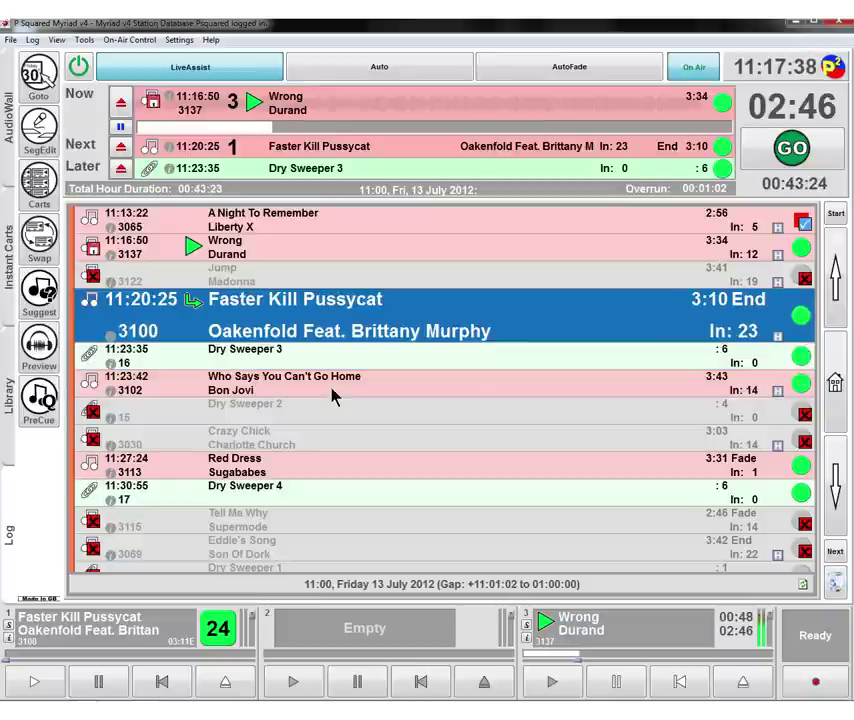
key("Delete")
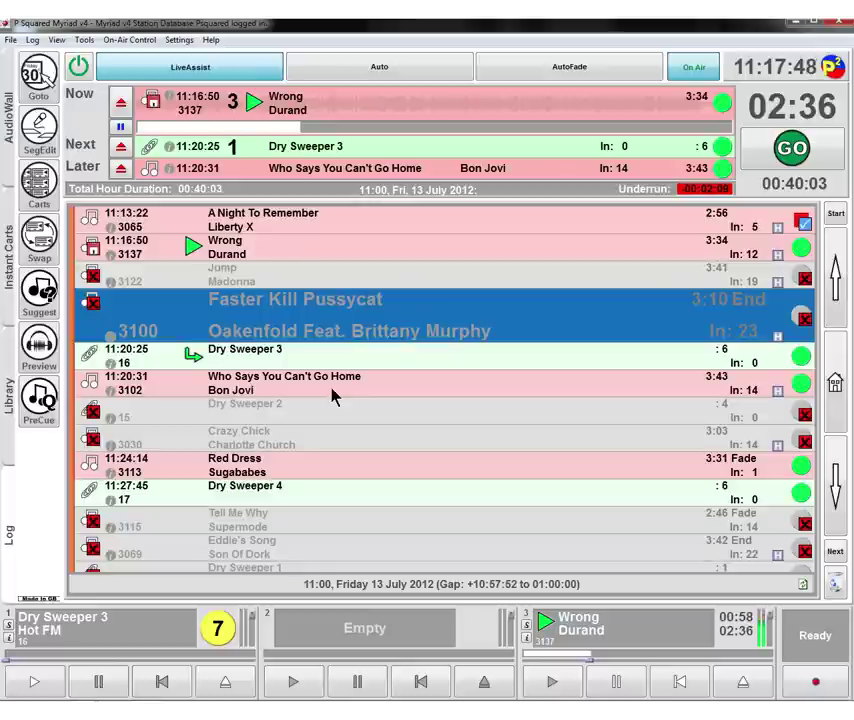
left_click(89, 360)
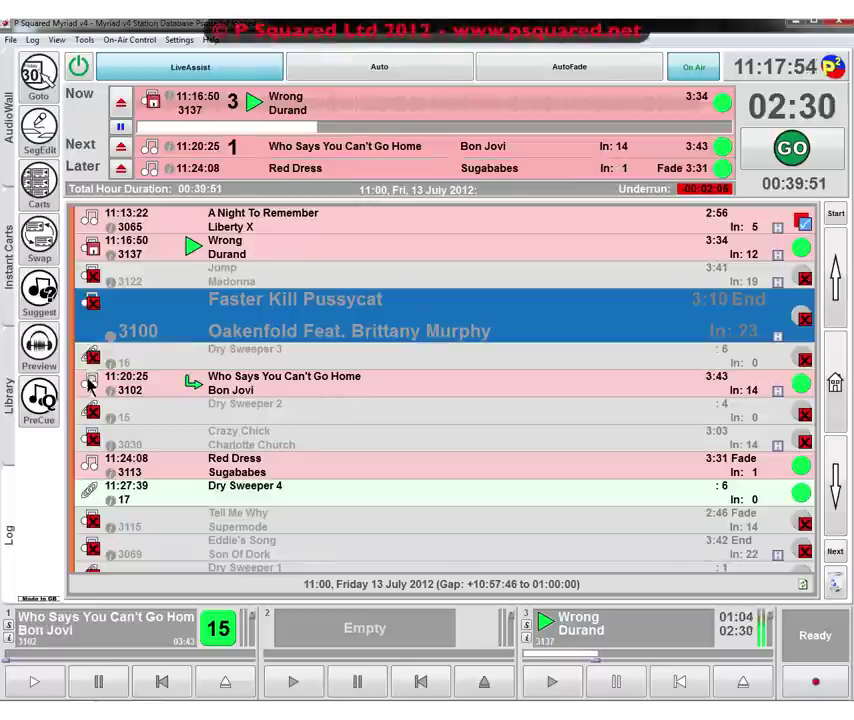
left_click(90, 383)
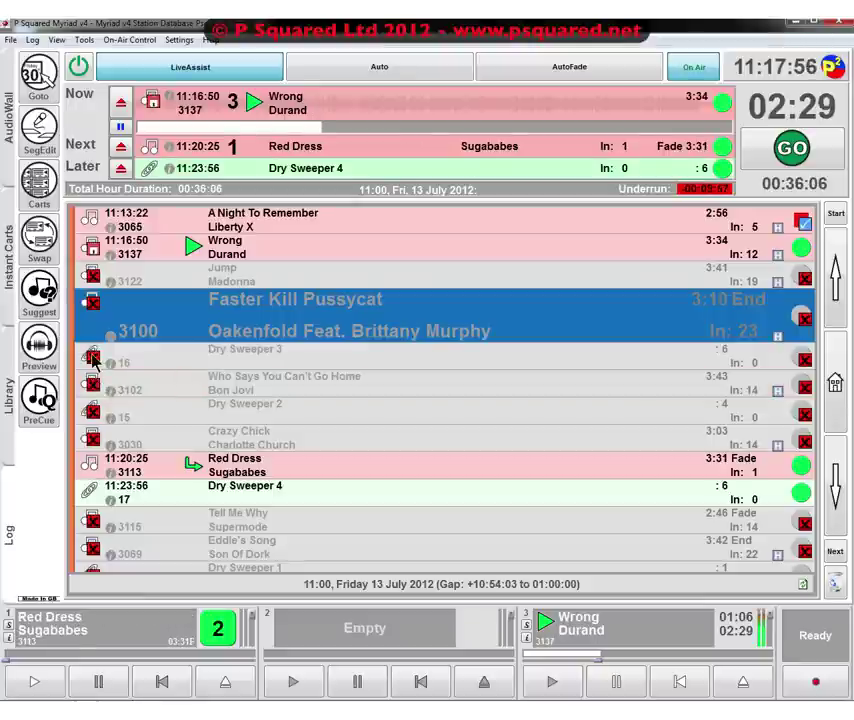